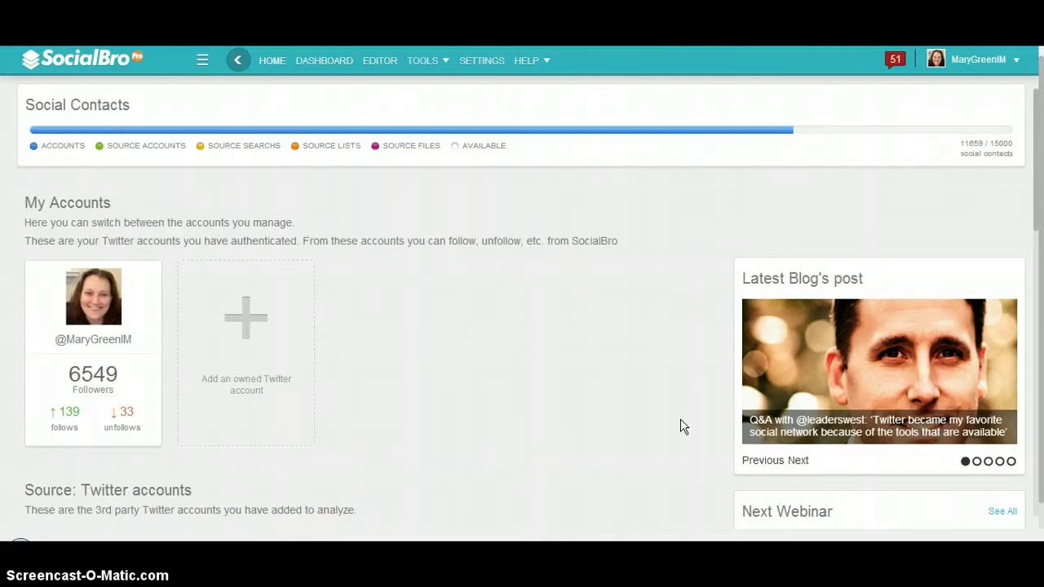
# Open the account dashboard and look over its community statistics, influence scores and follower widgets
pyautogui.click(310, 63)
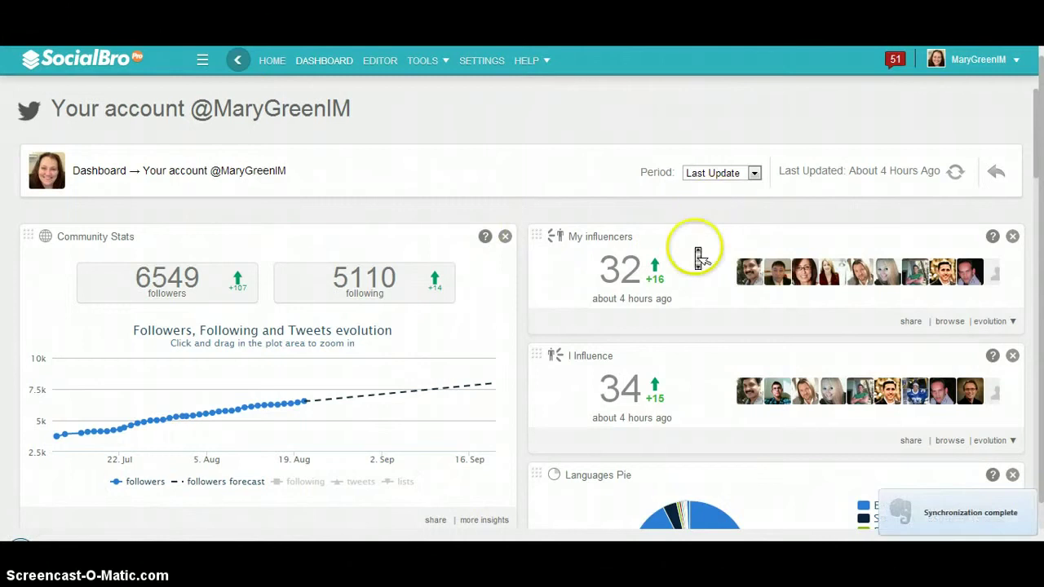
pyautogui.scroll(-4, 699, 249)
pyautogui.scroll(-10, 698, 255)
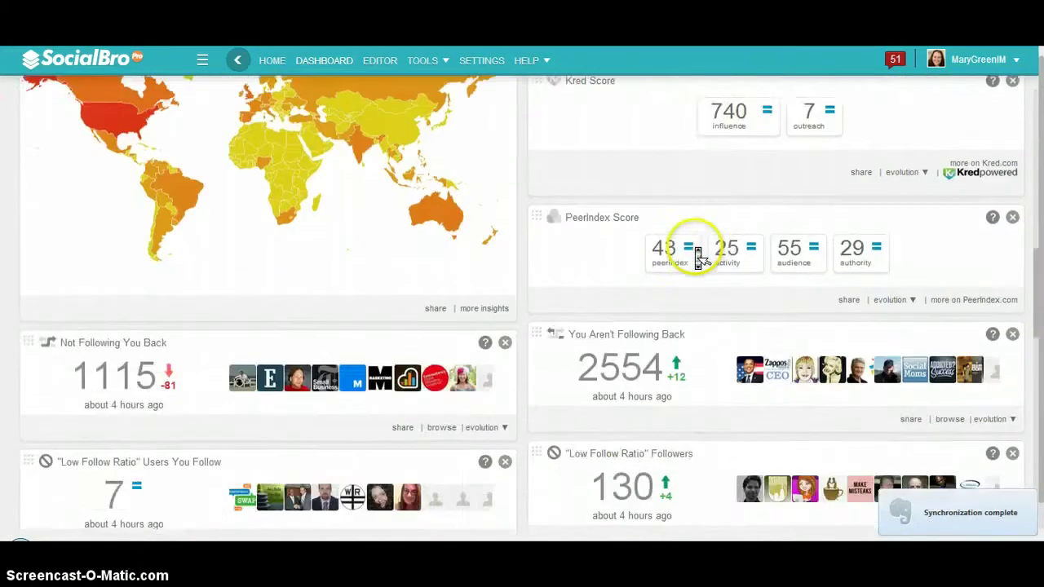
pyautogui.scroll(-6, 698, 254)
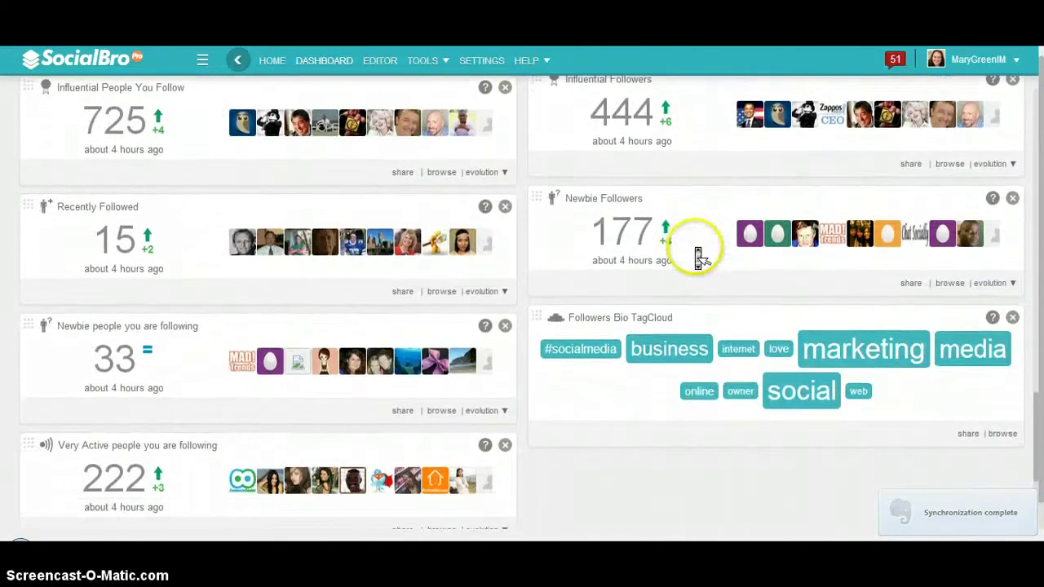
pyautogui.scroll(-3, 700, 257)
pyautogui.scroll(20, 698, 254)
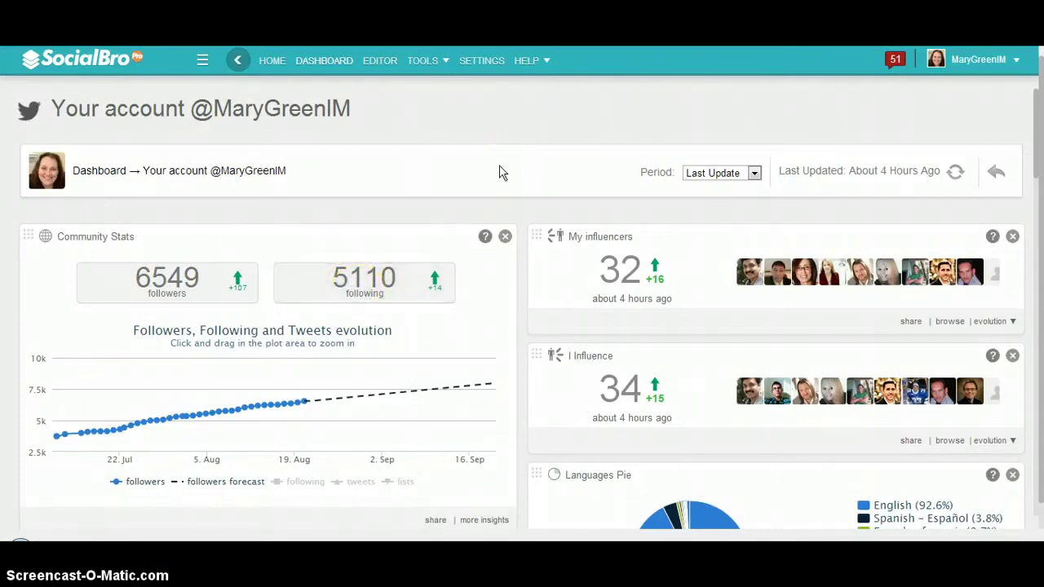
pyautogui.click(526, 158)
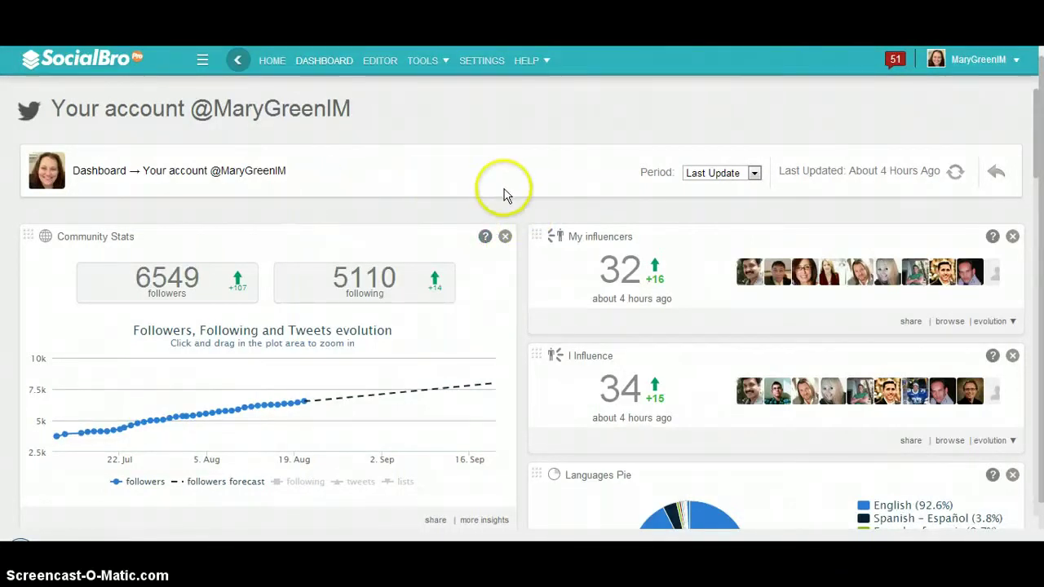
# Open the full list of people in the dashboard's "Not Following You Back" widget
pyautogui.scroll(-5, 526, 216)
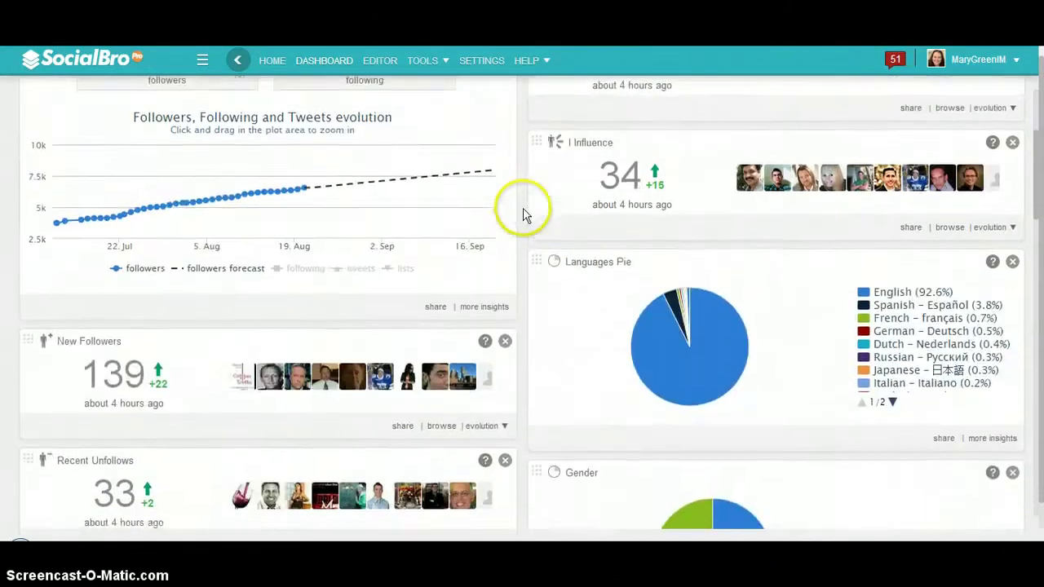
pyautogui.scroll(-7, 526, 216)
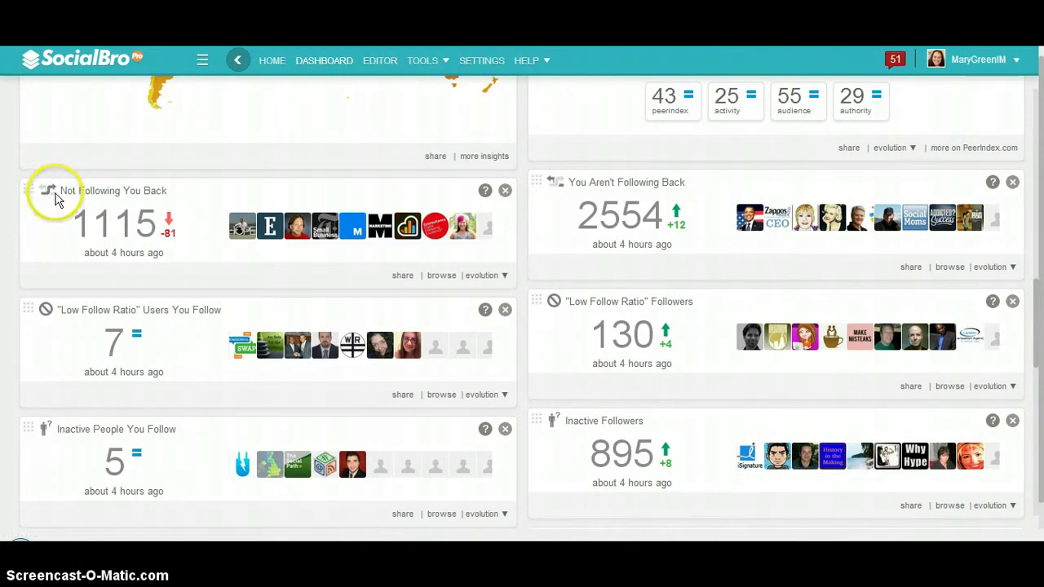
pyautogui.click(126, 229)
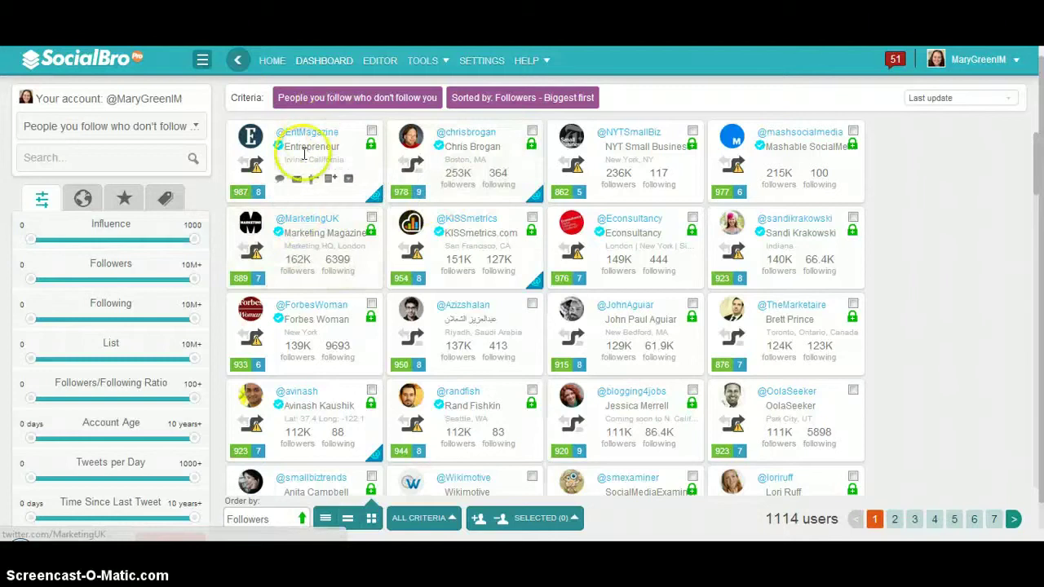
pyautogui.moveTo(255, 172)
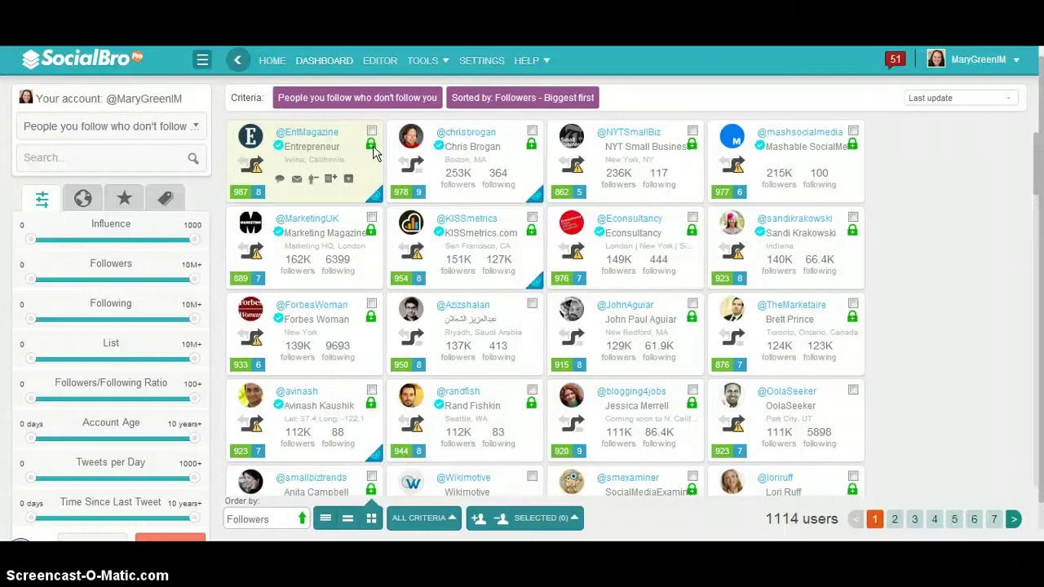
pyautogui.click(906, 243)
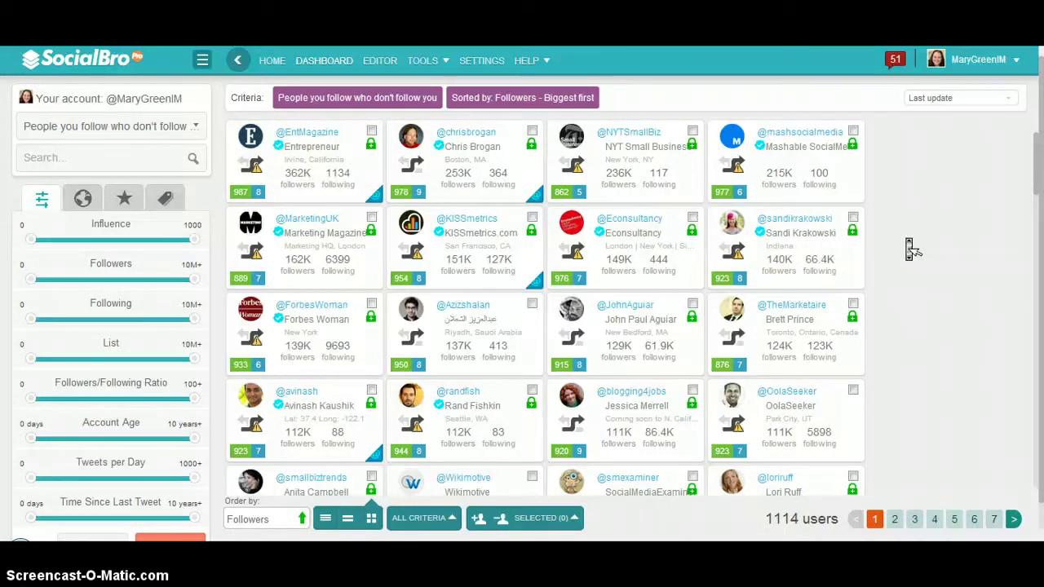
pyautogui.scroll(-1, 909, 248)
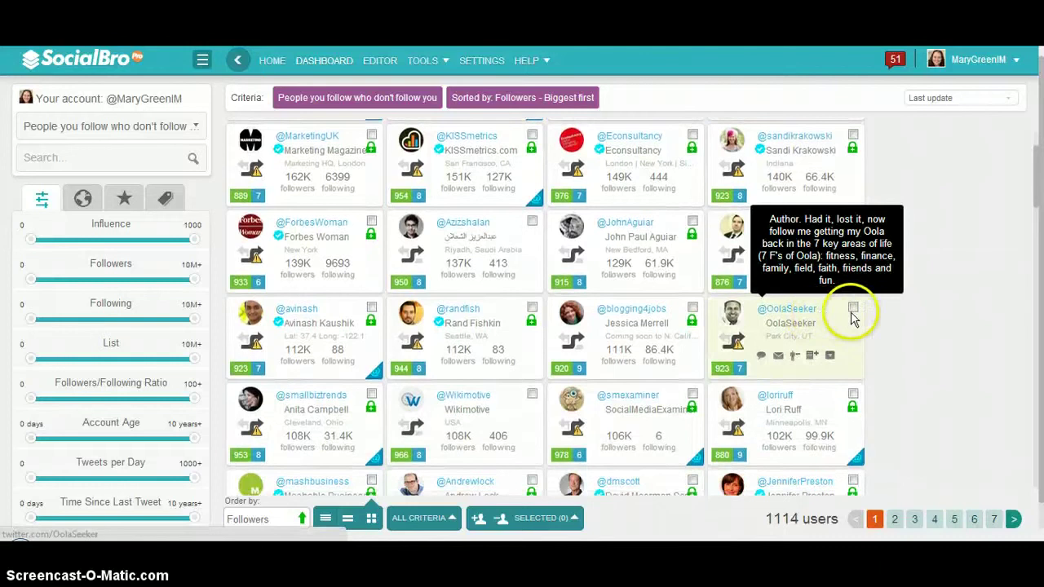
pyautogui.click(853, 308)
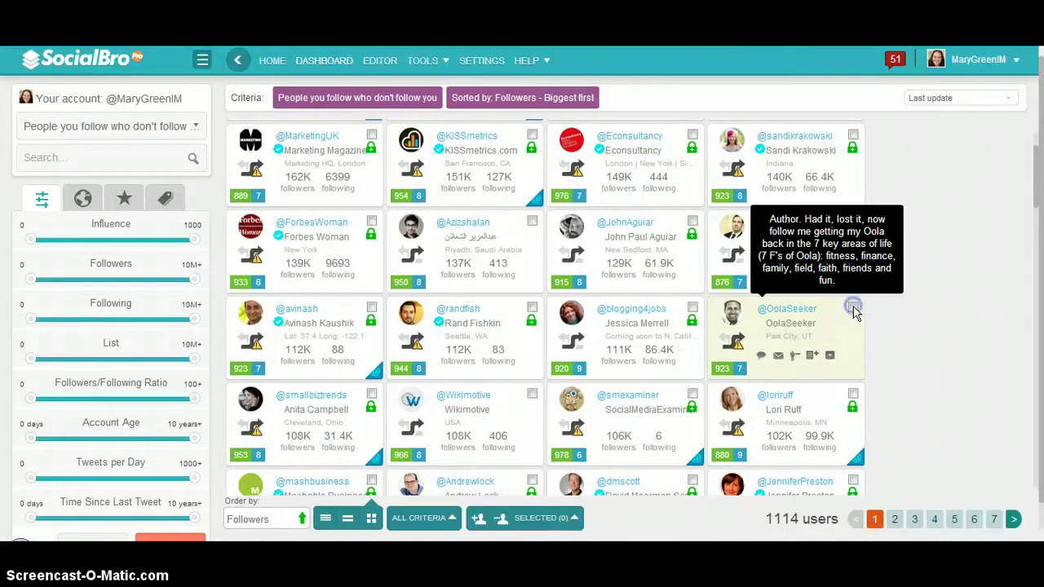
pyautogui.moveTo(920, 325); pyautogui.dragTo(857, 310)
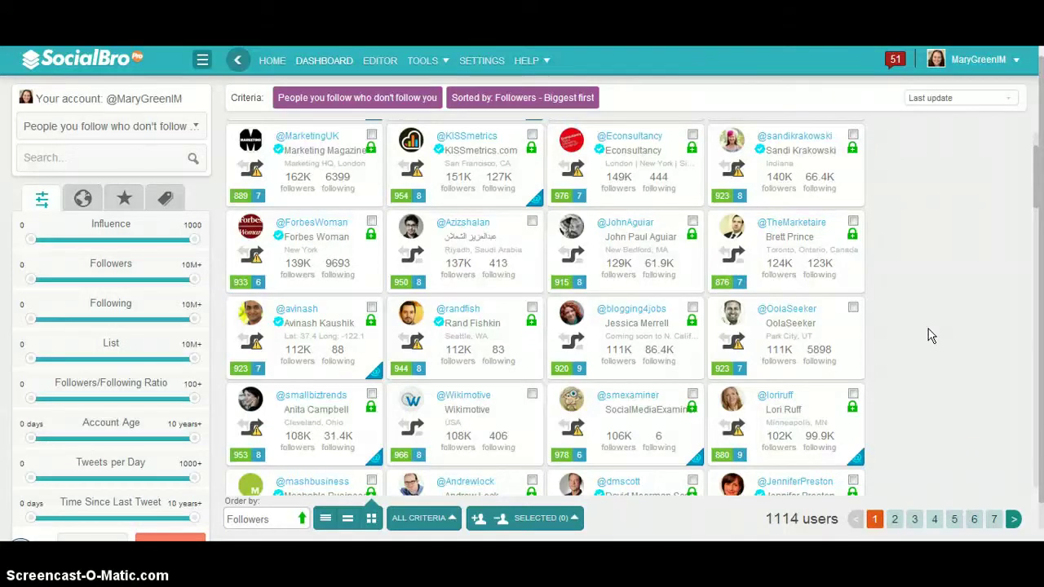
# Shrink the page until all users on the first results page fit, and select every one of them
pyautogui.hotkey('ctrl', '-')
pyautogui.hotkey('ctrl', '-')
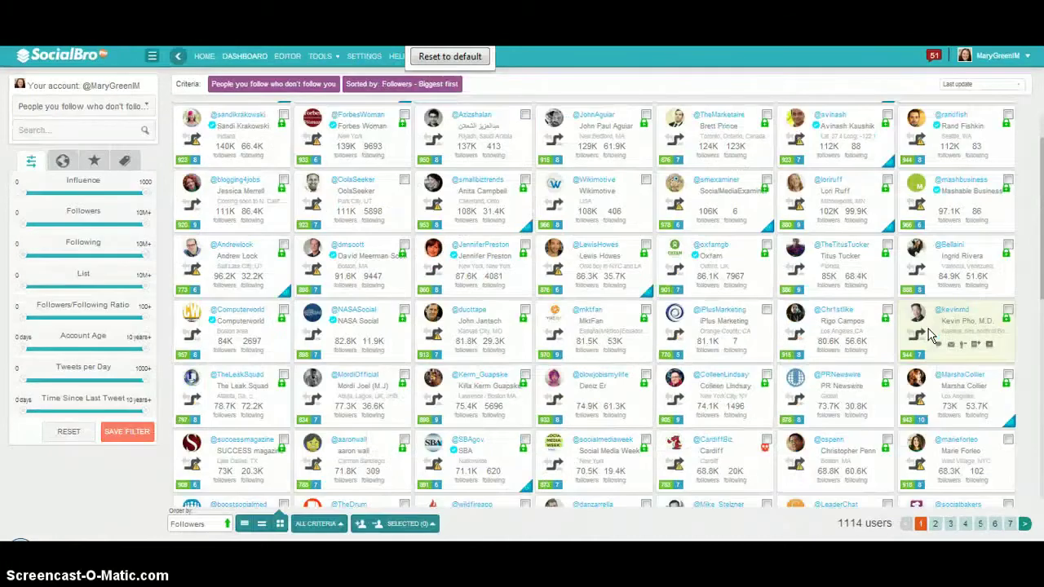
pyautogui.hotkey('ctrl', '-')
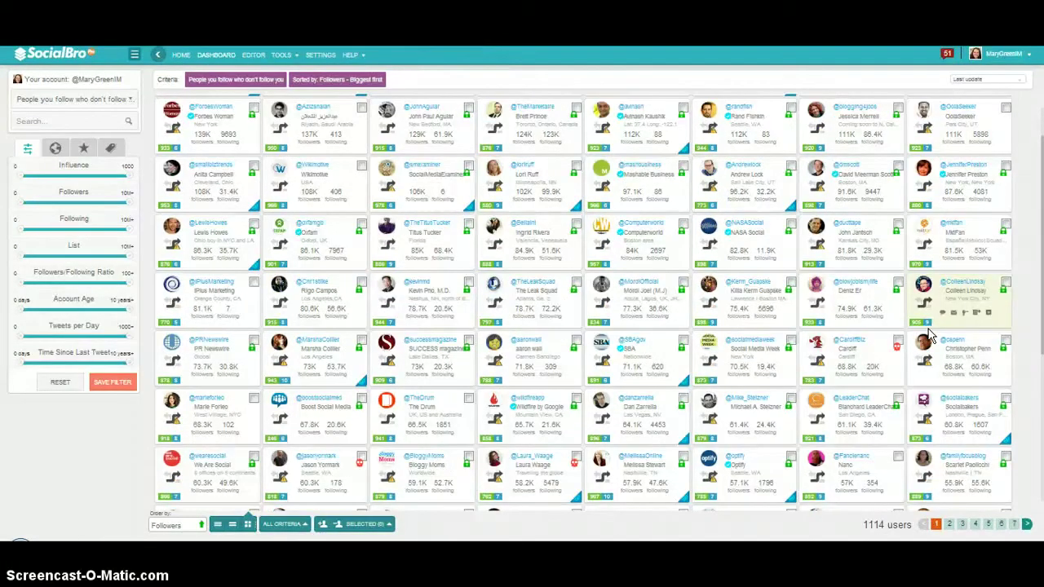
pyautogui.hotkey('ctrl', '-')
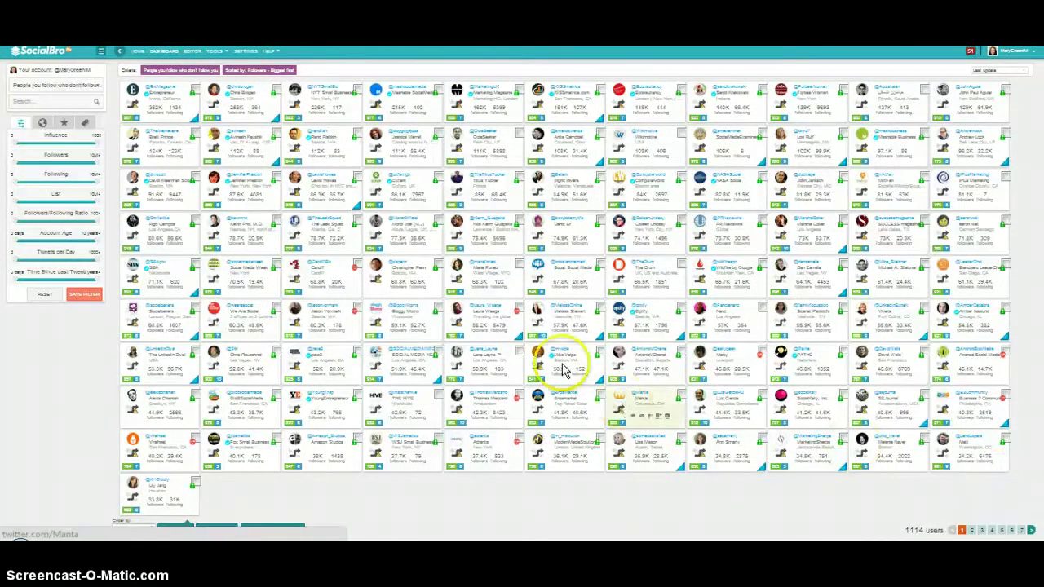
pyautogui.moveTo(997, 499); pyautogui.dragTo(154, 99)
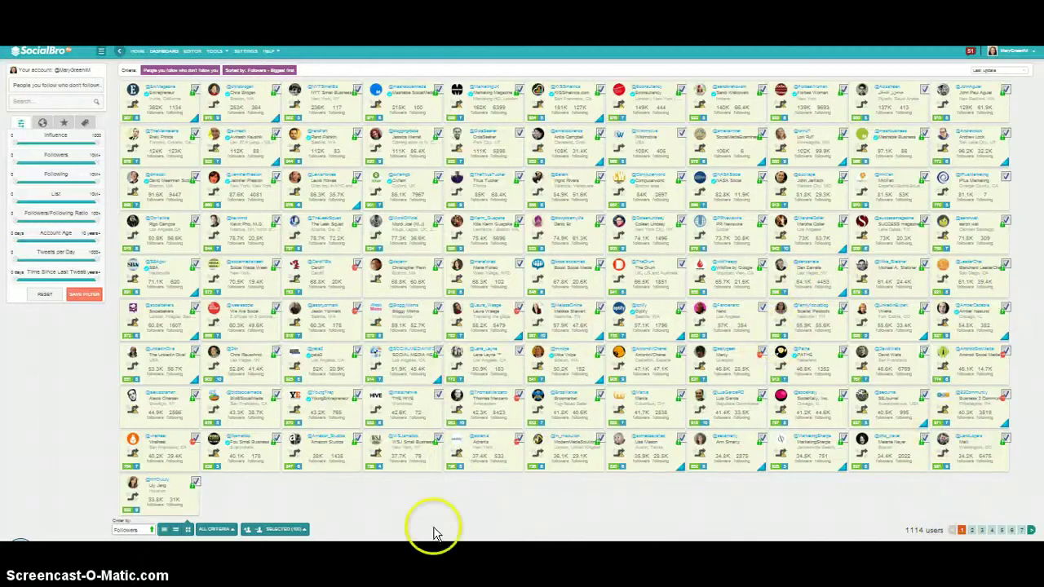
# Look over the options for the selected users and unselect them all
pyautogui.click(303, 536)
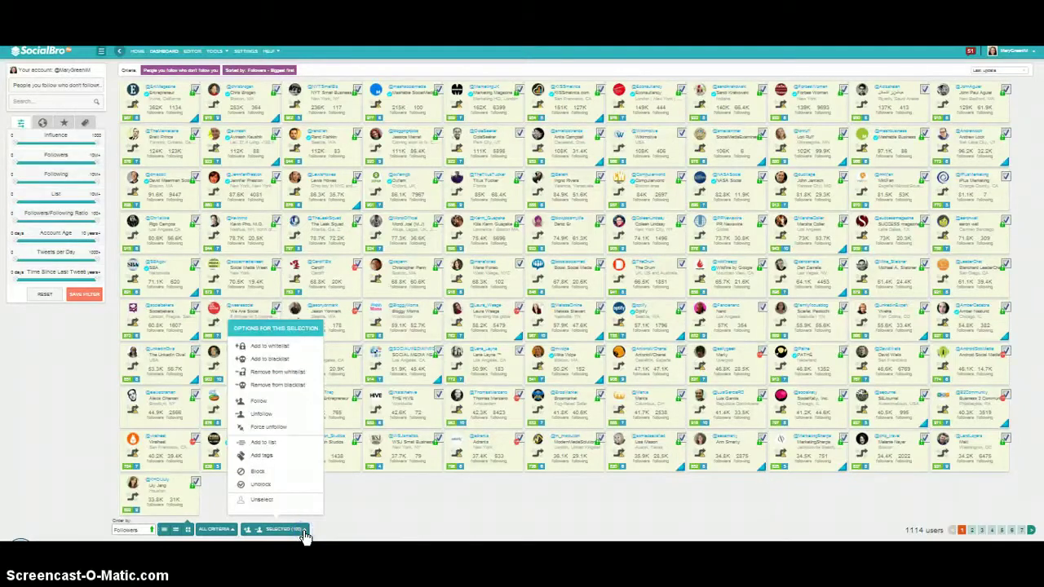
pyautogui.click(408, 513)
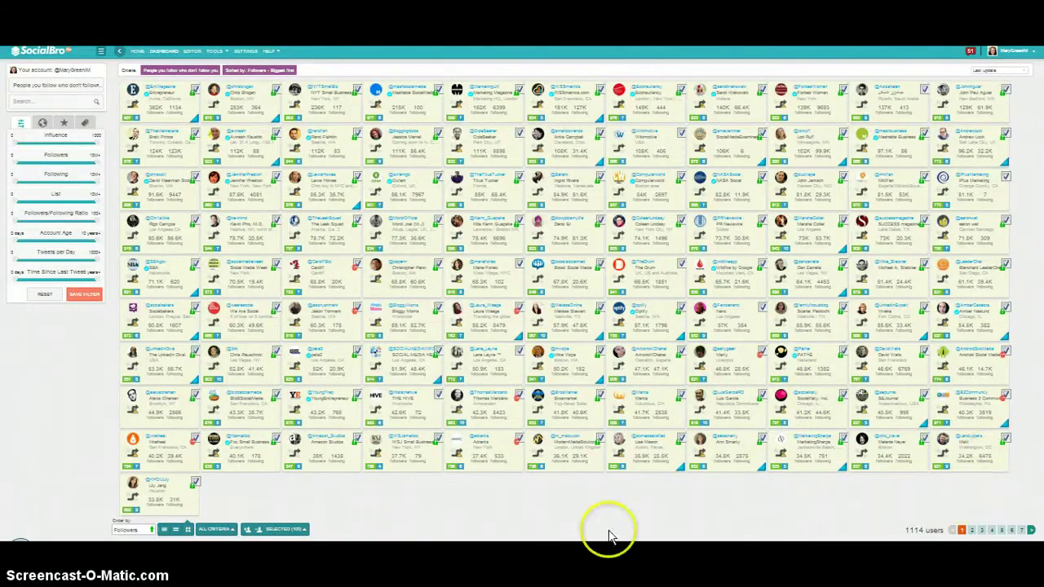
pyautogui.click(269, 532)
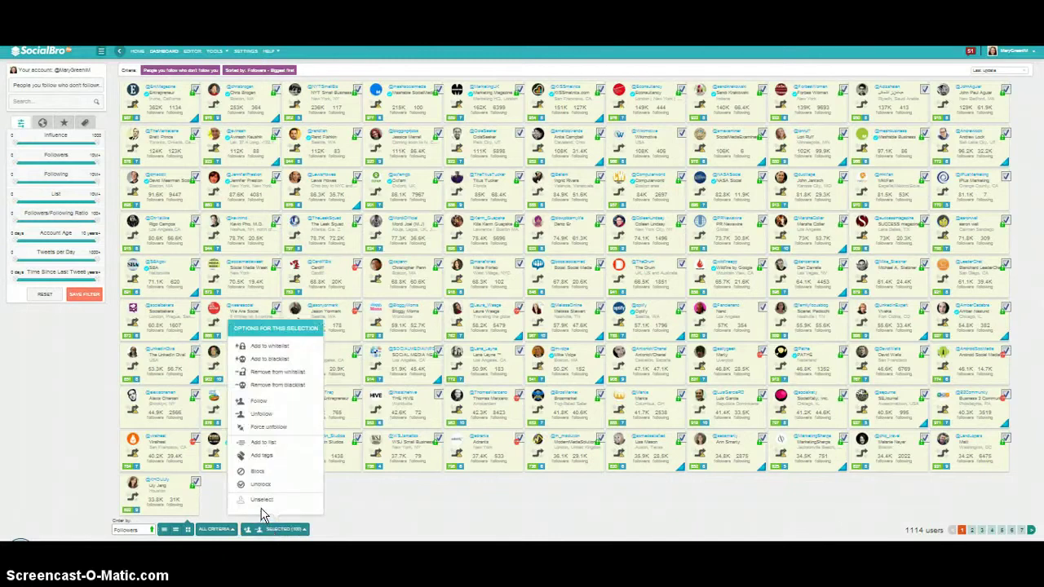
pyautogui.click(262, 500)
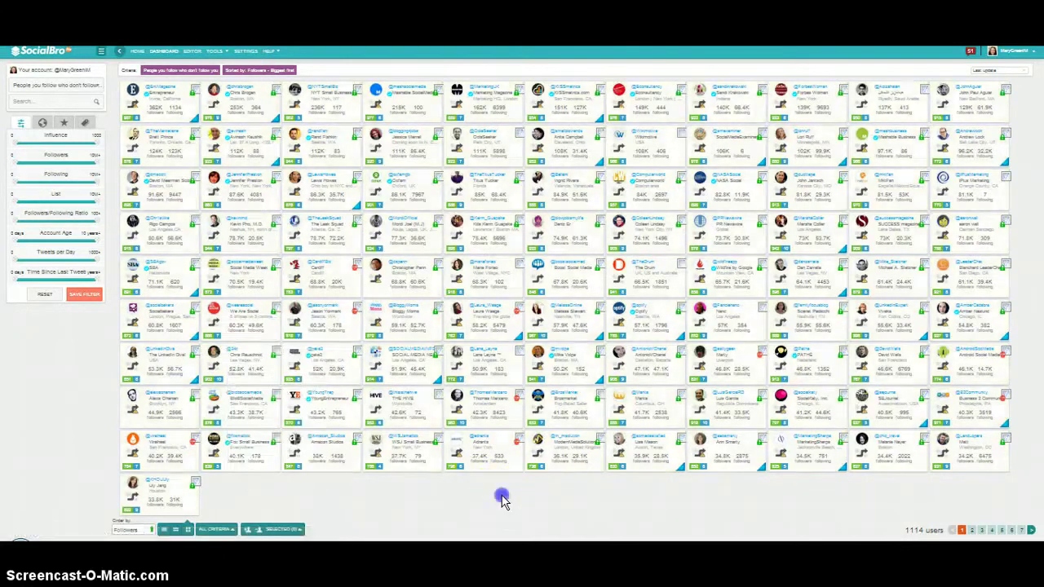
# Select the five accounts without a lock icon in the first five rows, including iPlus Marketing, Wikimotive and OolaSeeker
pyautogui.click(1008, 180)
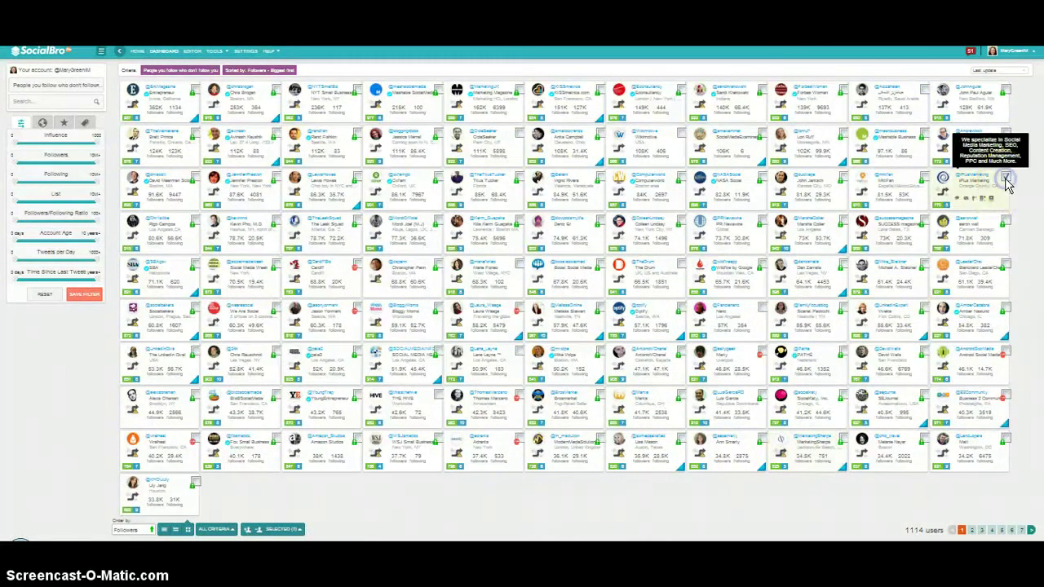
pyautogui.click(925, 93)
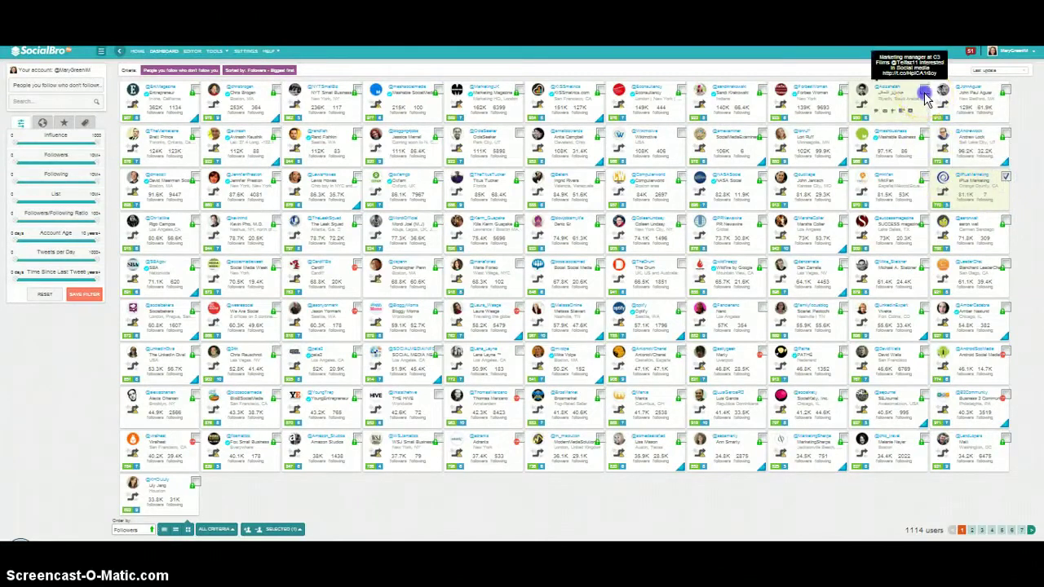
pyautogui.click(681, 132)
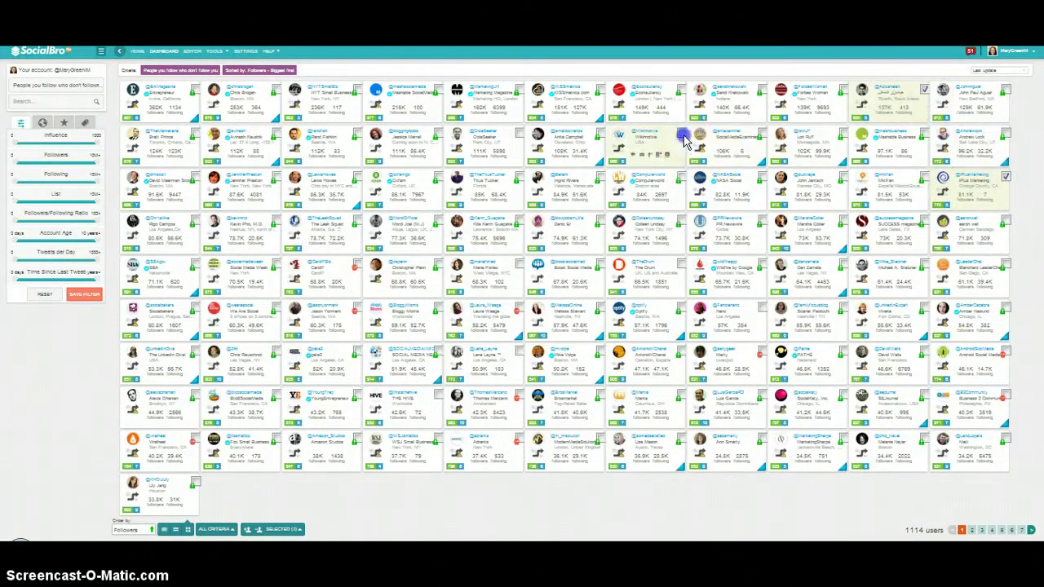
pyautogui.click(519, 133)
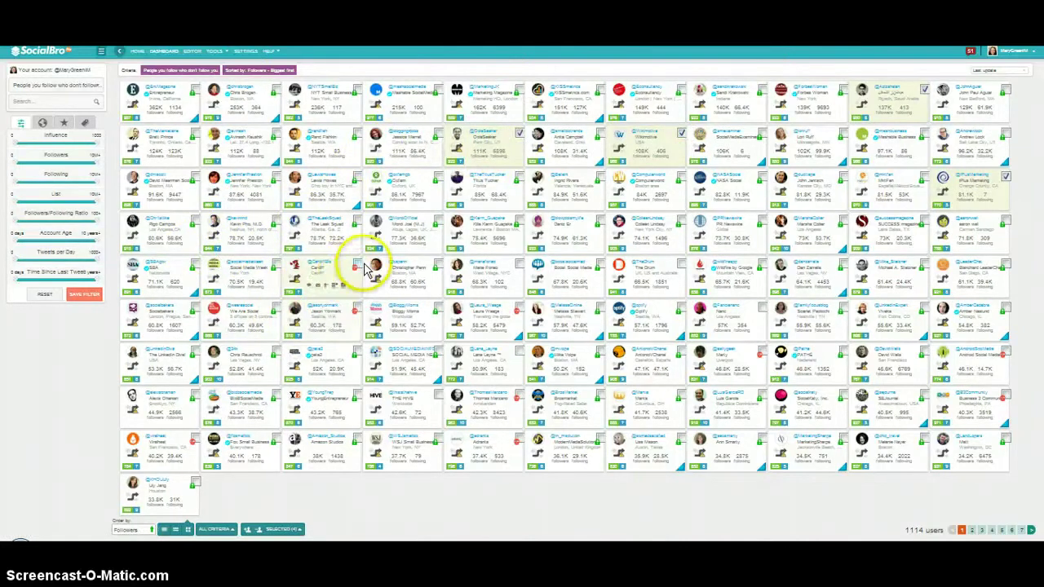
pyautogui.click(520, 265)
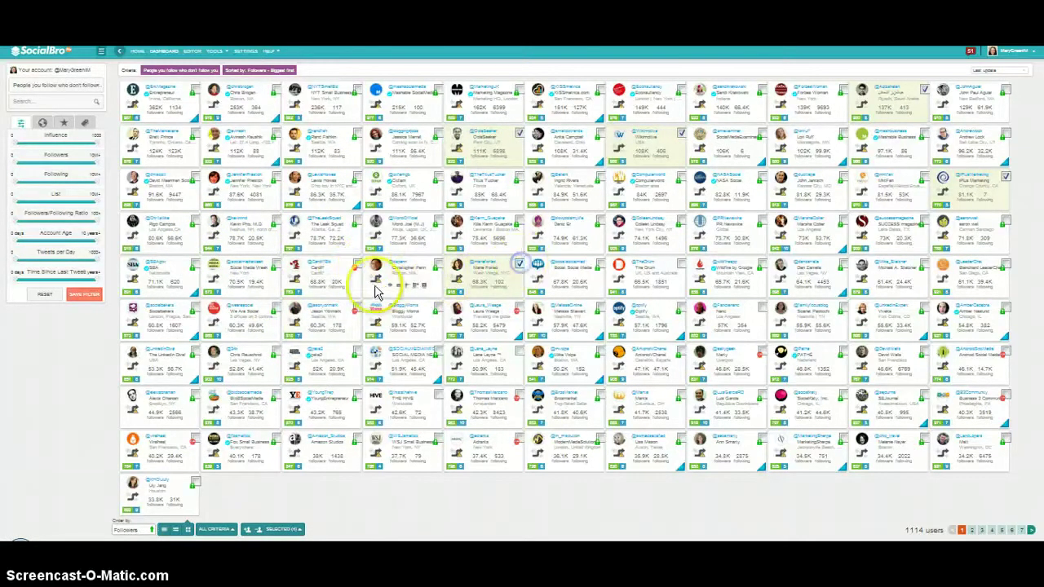
pyautogui.click(356, 265)
pyautogui.click(356, 310)
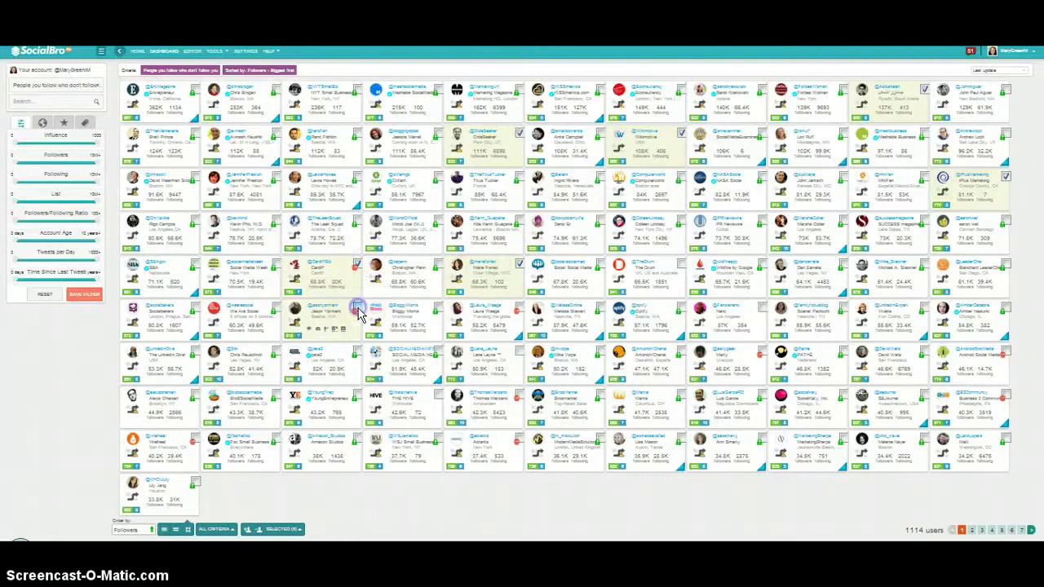
pyautogui.click(519, 310)
pyautogui.click(517, 398)
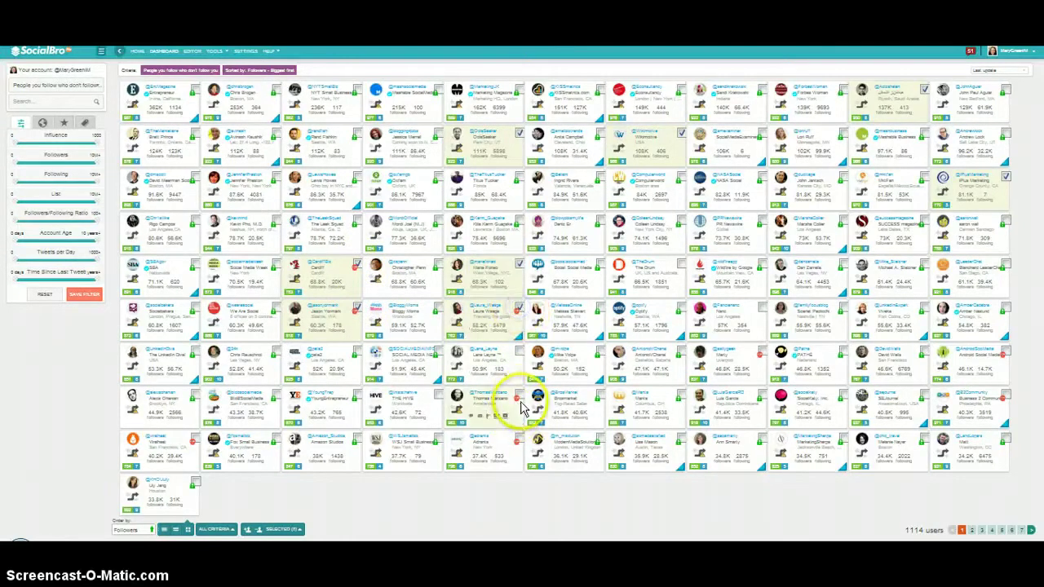
pyautogui.click(519, 440)
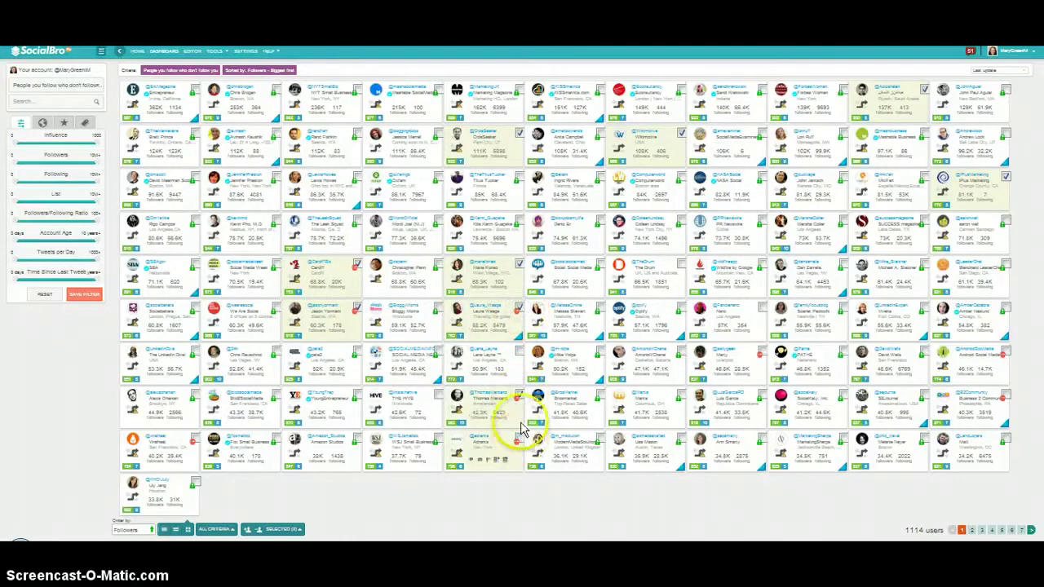
pyautogui.click(517, 397)
pyautogui.click(519, 309)
pyautogui.click(519, 310)
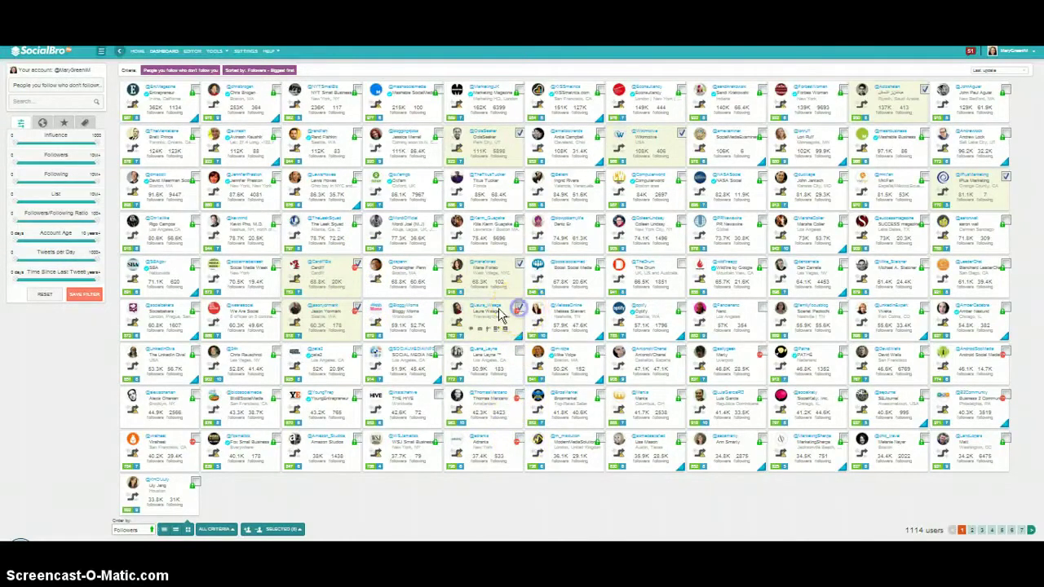
pyautogui.click(357, 309)
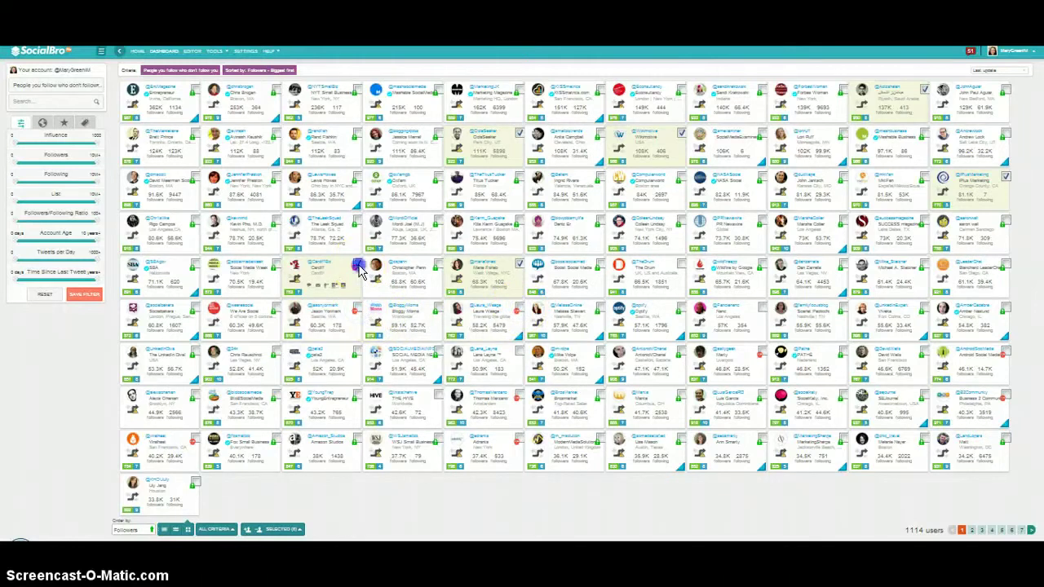
pyautogui.click(357, 266)
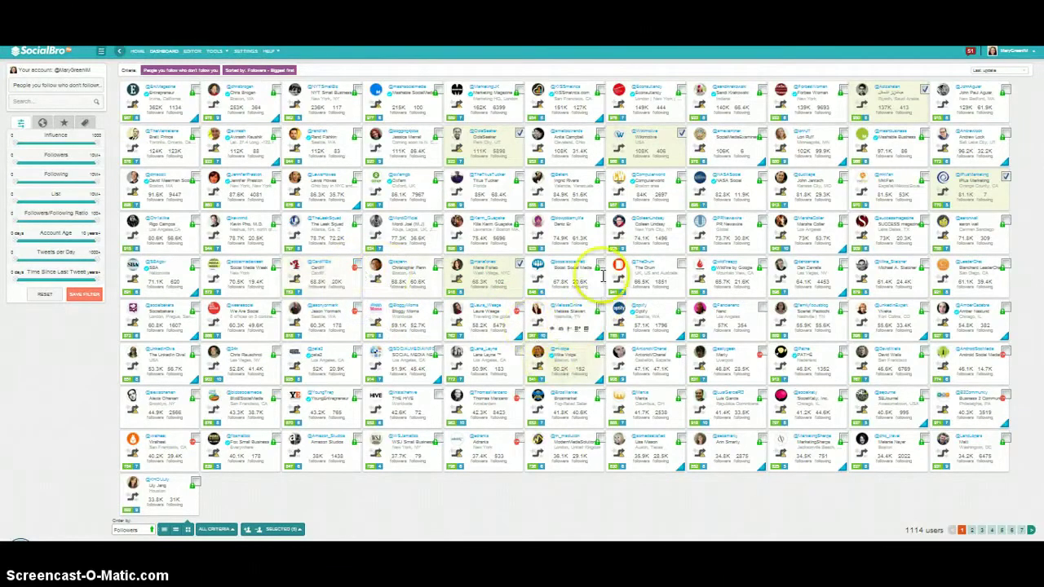
# Add The Drum, THE HIVE and the sixth-row account without a lock icon to the selection
pyautogui.click(682, 265)
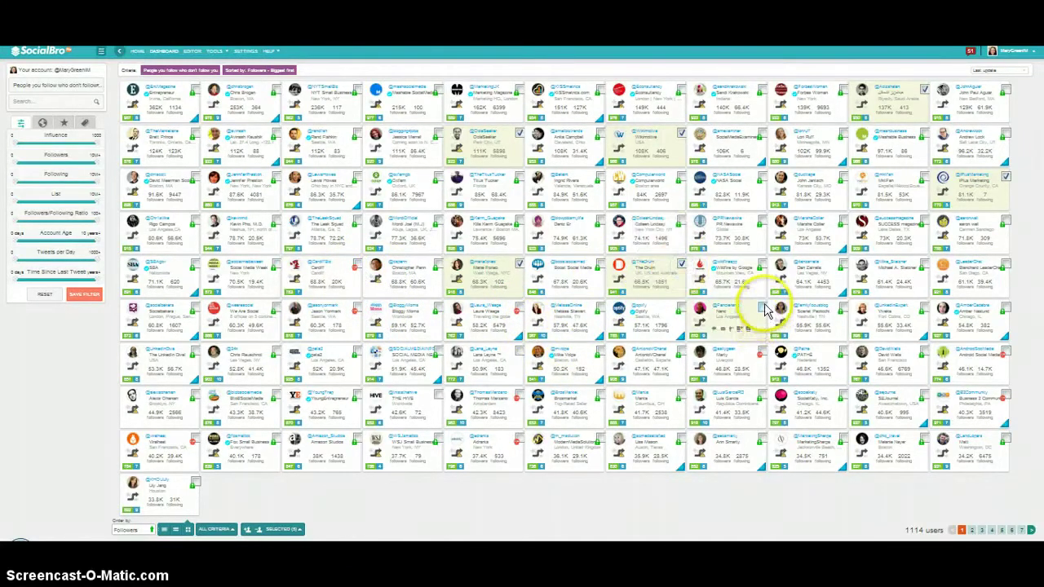
pyautogui.click(763, 307)
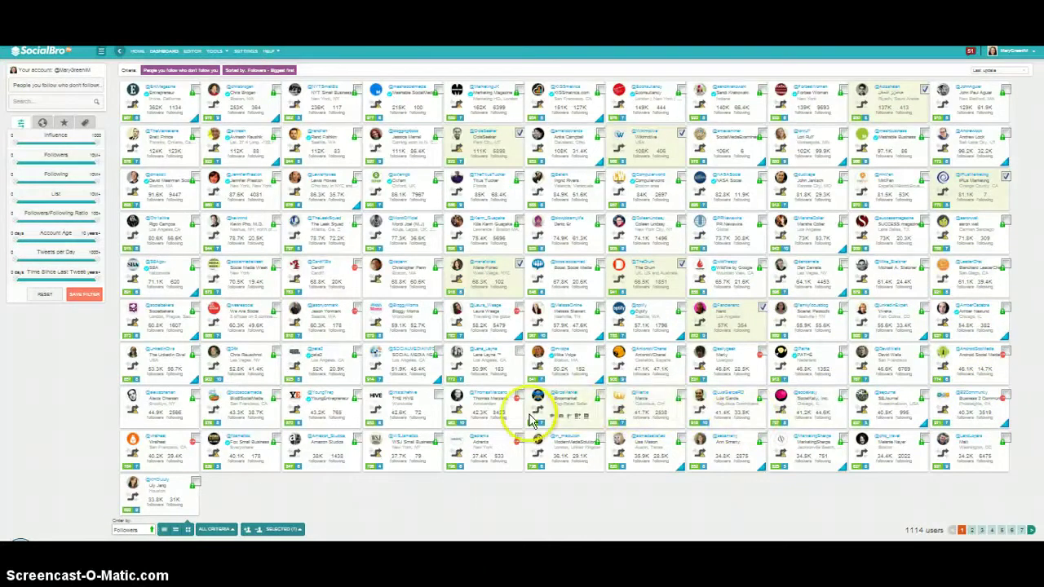
pyautogui.click(438, 396)
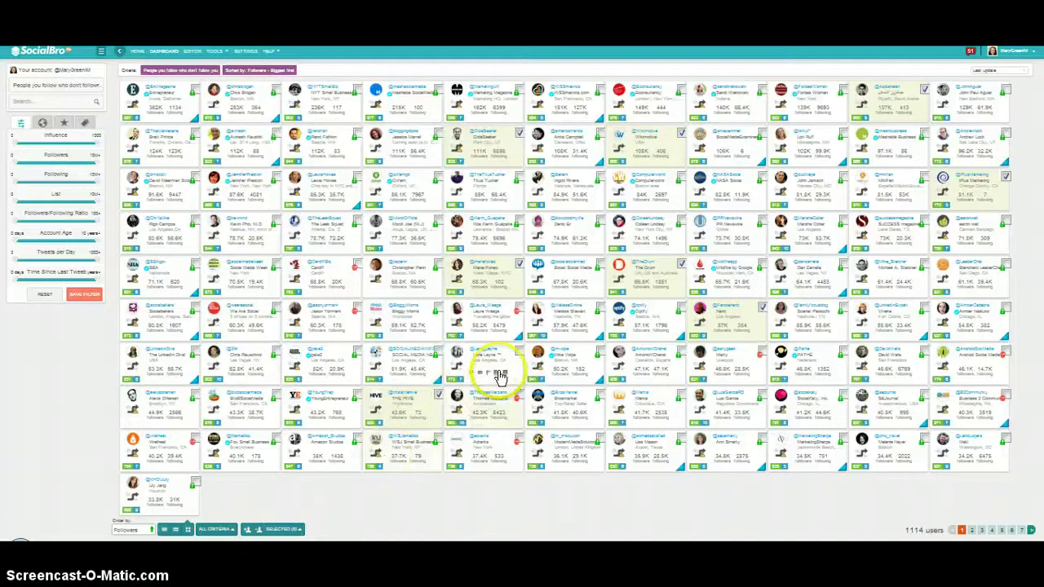
# Add the seventh-row account marked with a red icon to the selection and put all selected accounts on the blacklist
pyautogui.moveTo(517, 356)
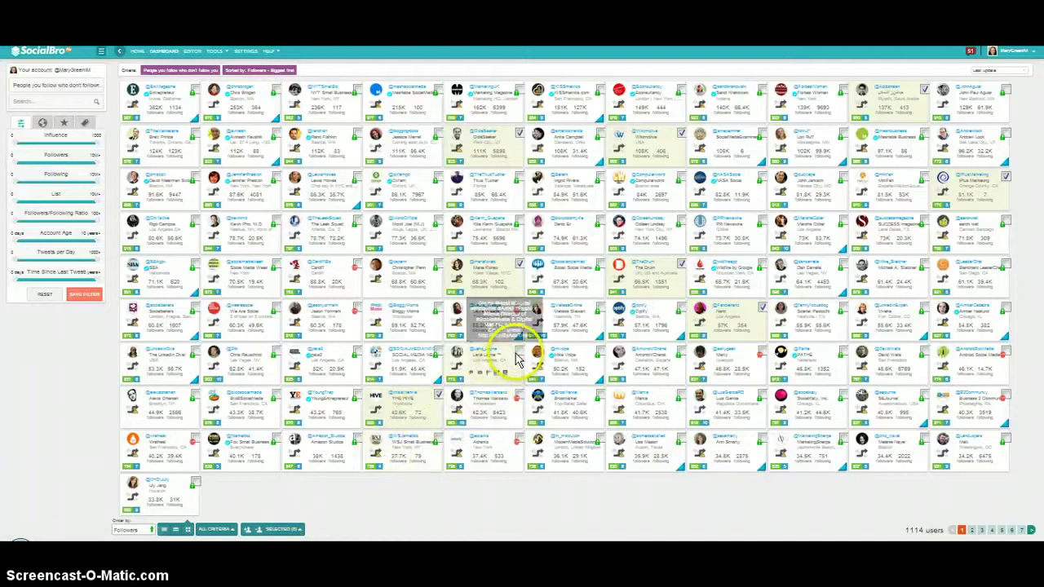
pyautogui.click(296, 530)
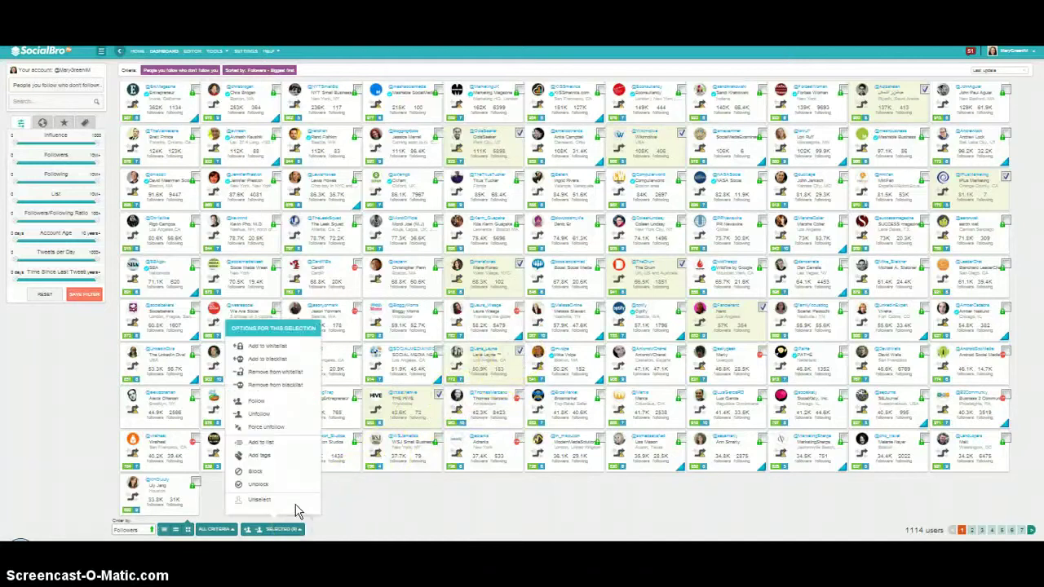
pyautogui.click(273, 360)
pyautogui.click(552, 288)
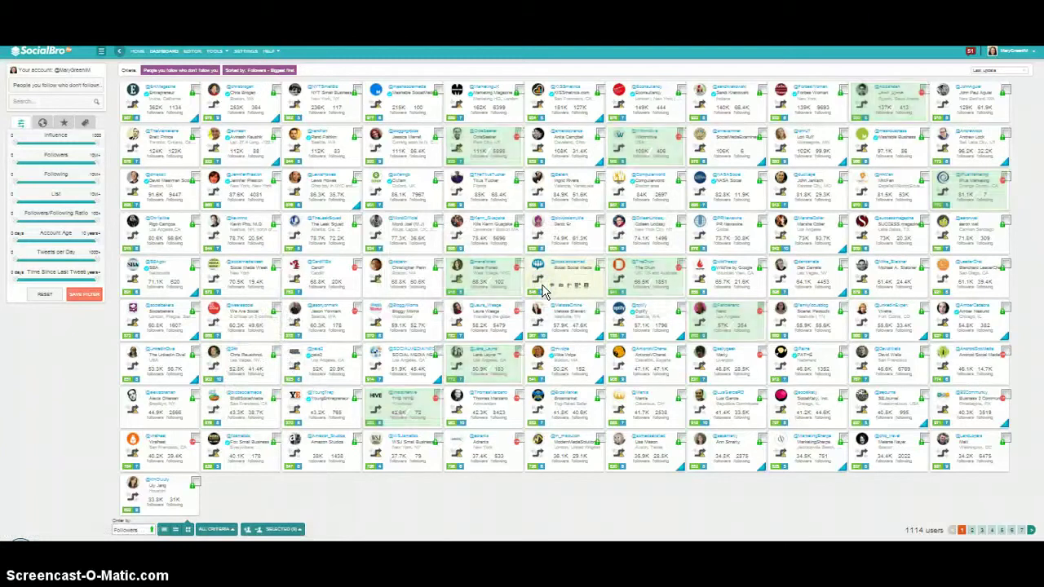
pyautogui.click(440, 315)
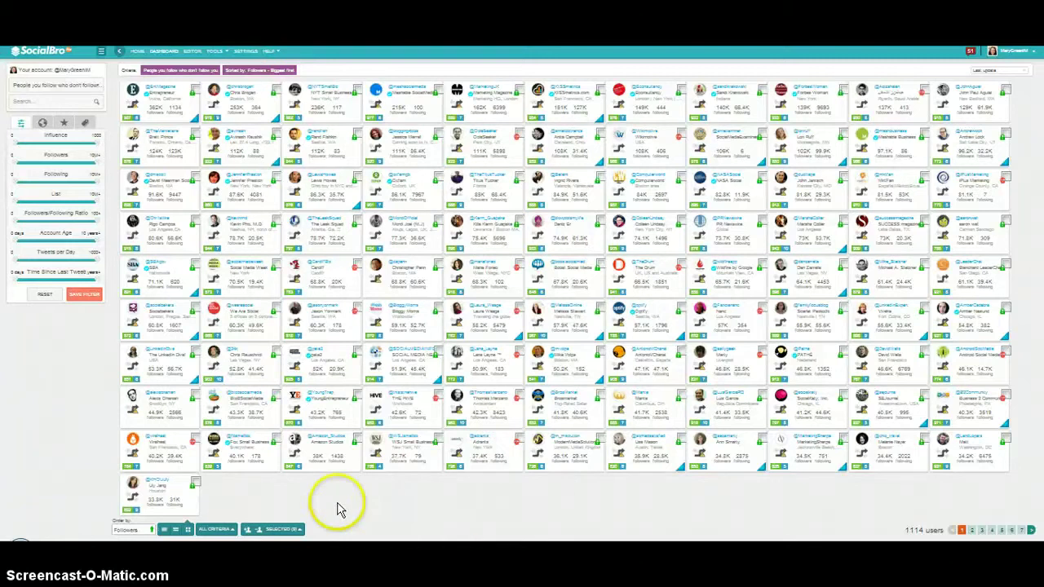
# Go to page 7 of the results and dismiss the e-mail notification covering the page numbers
pyautogui.click(1021, 534)
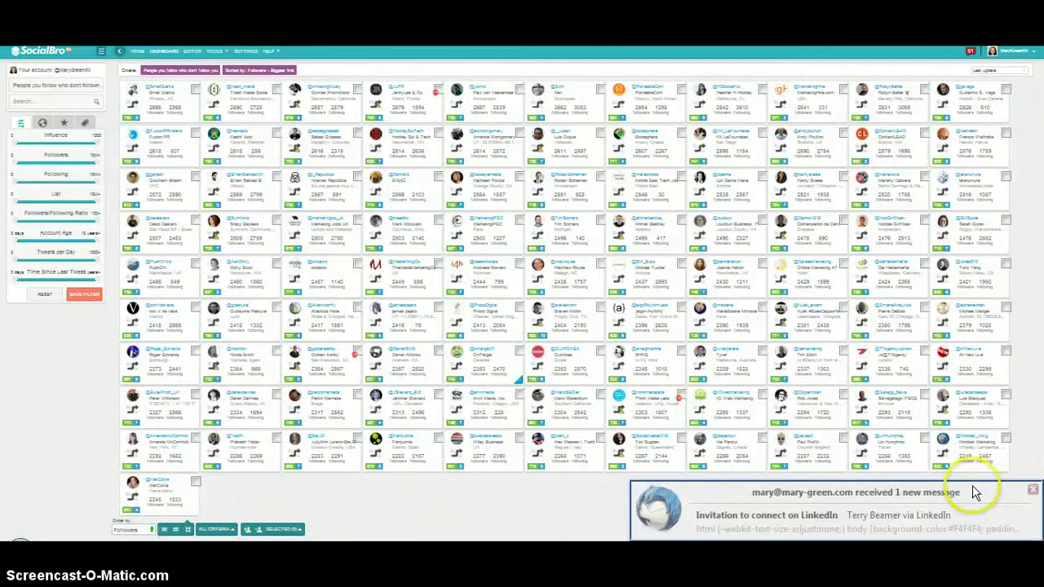
pyautogui.click(1032, 493)
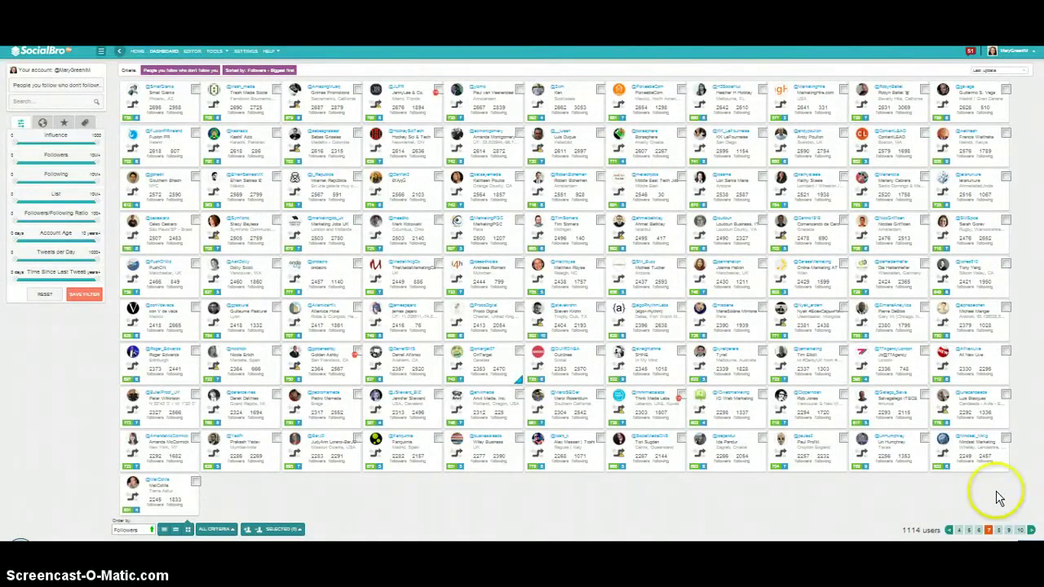
pyautogui.click(997, 492)
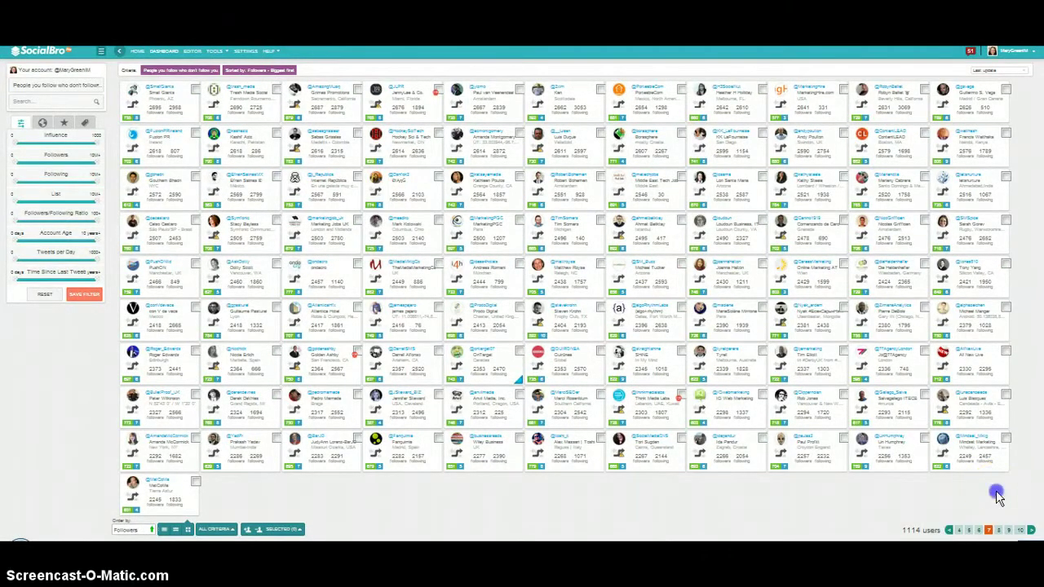
# Select every user on results page 7 and add them all to the blacklist
pyautogui.moveTo(997, 495); pyautogui.dragTo(158, 97)
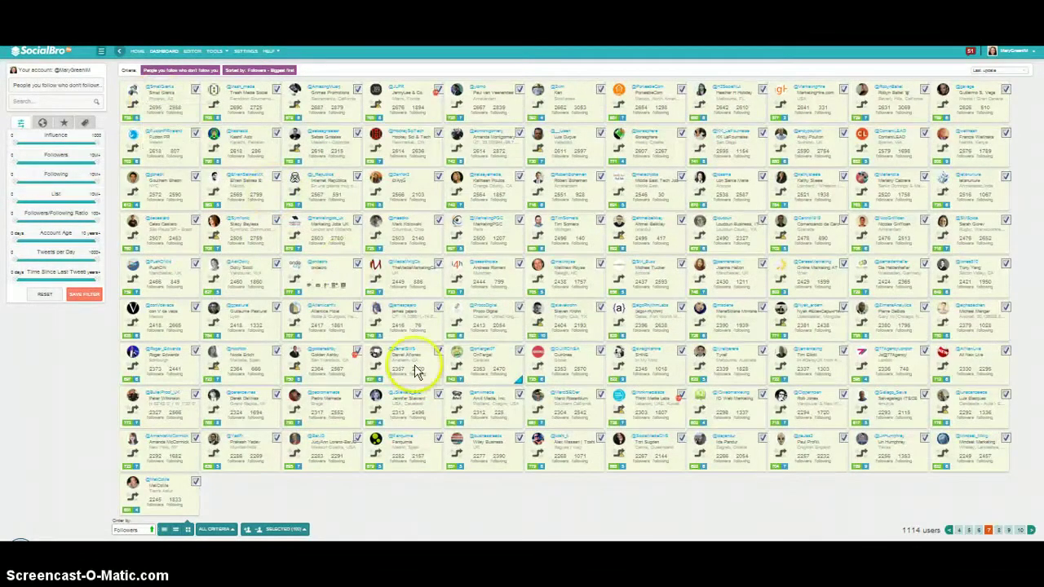
pyautogui.click(302, 532)
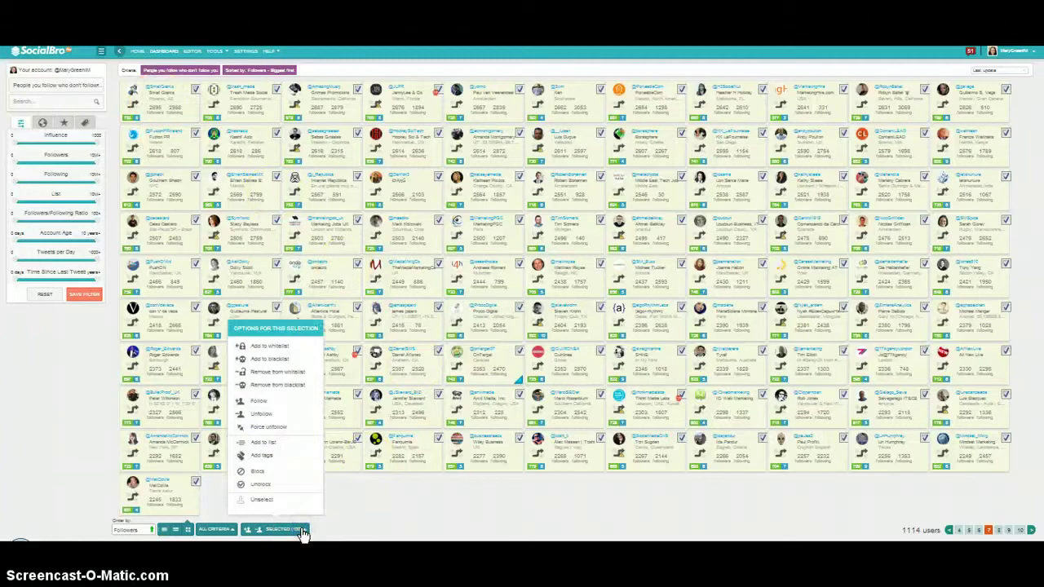
pyautogui.click(261, 367)
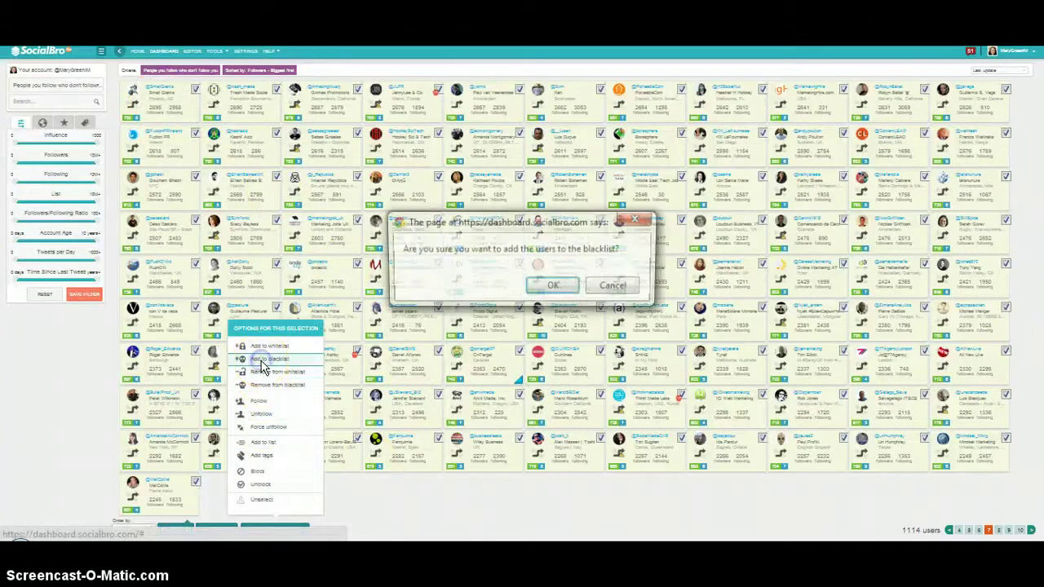
pyautogui.click(555, 291)
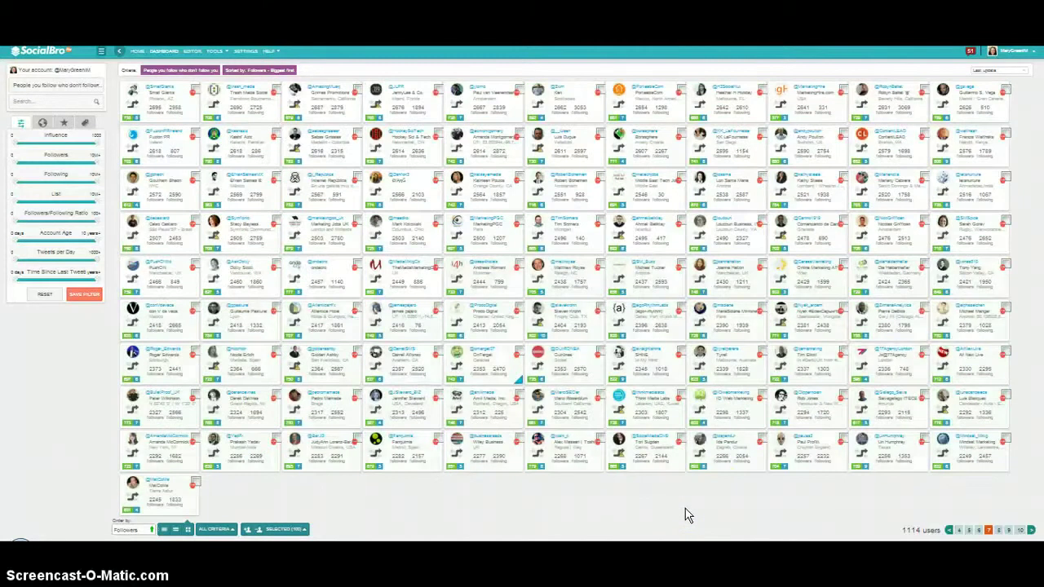
# Reselect all the blacklisted users on page 7 and unfollow them
pyautogui.moveTo(985, 511)
pyautogui.mouseDown()
pyautogui.moveTo(480, 450)
pyautogui.moveTo(129, 171)
pyautogui.moveTo(147, 98)
pyautogui.mouseUp()
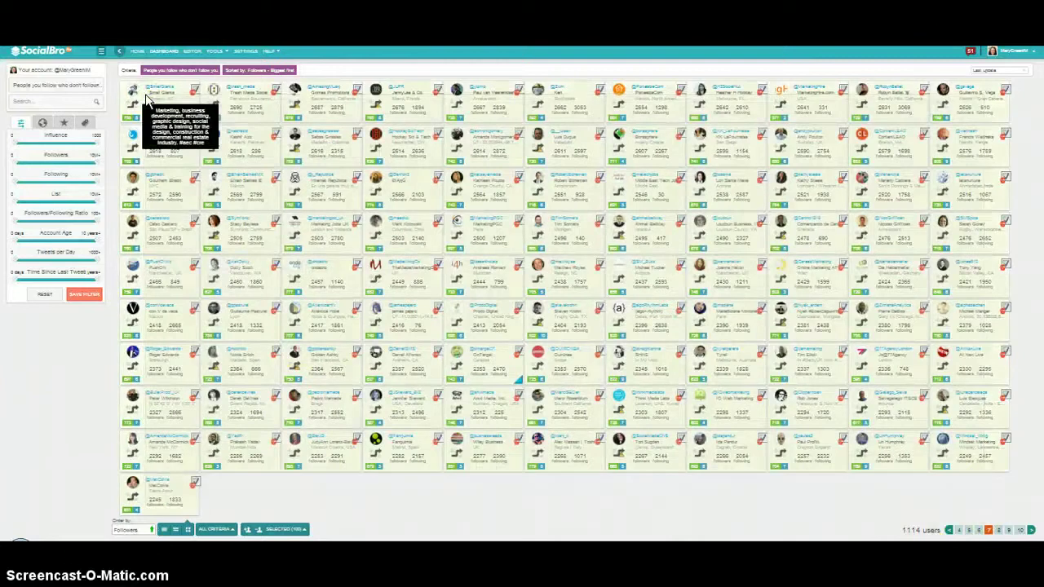
pyautogui.click(289, 531)
pyautogui.click(261, 414)
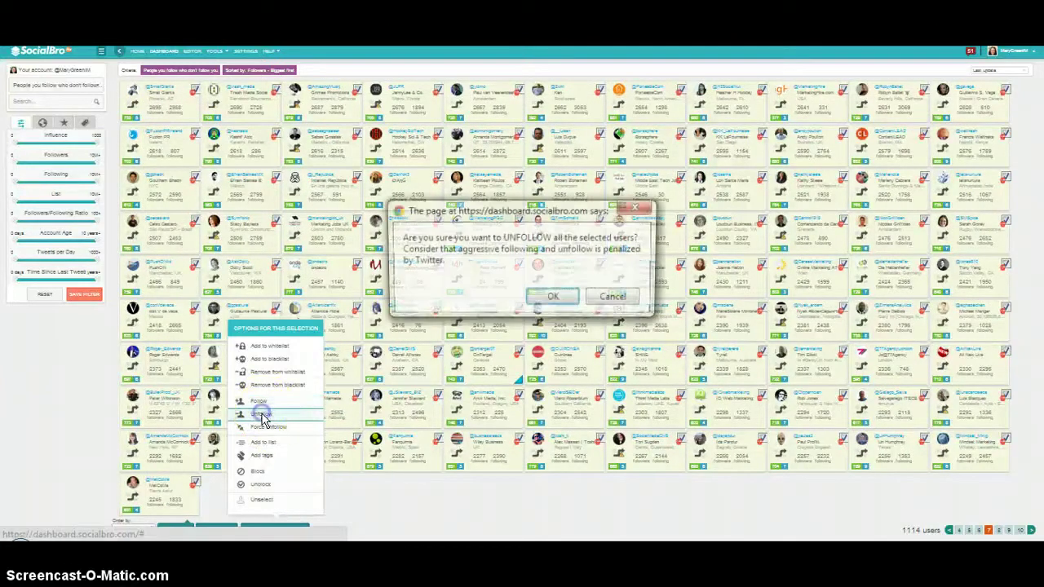
pyautogui.click(555, 304)
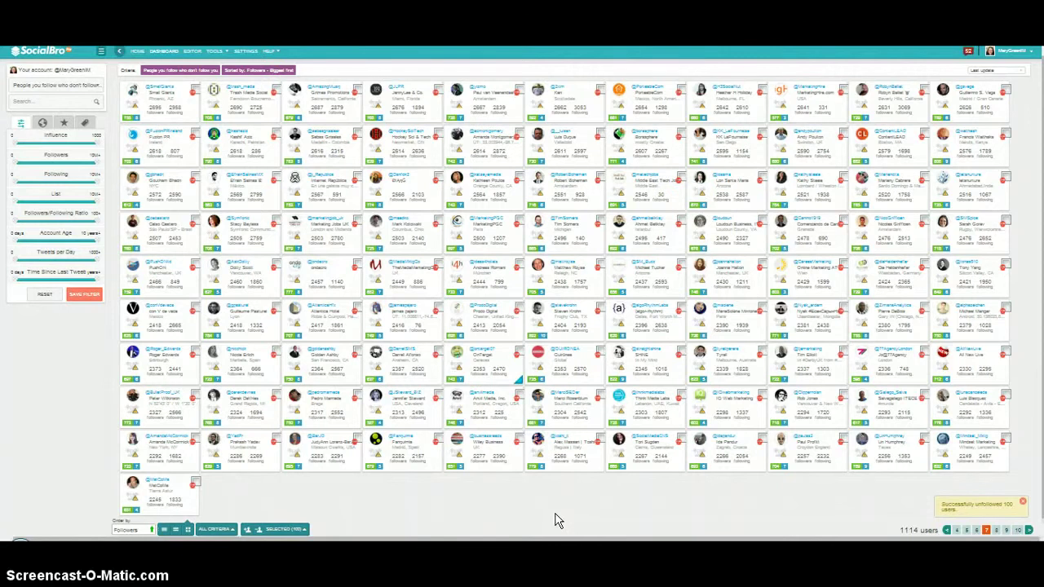
# Switch the source to Search All Twitter and search for "relationship marketing"
pyautogui.click(72, 85)
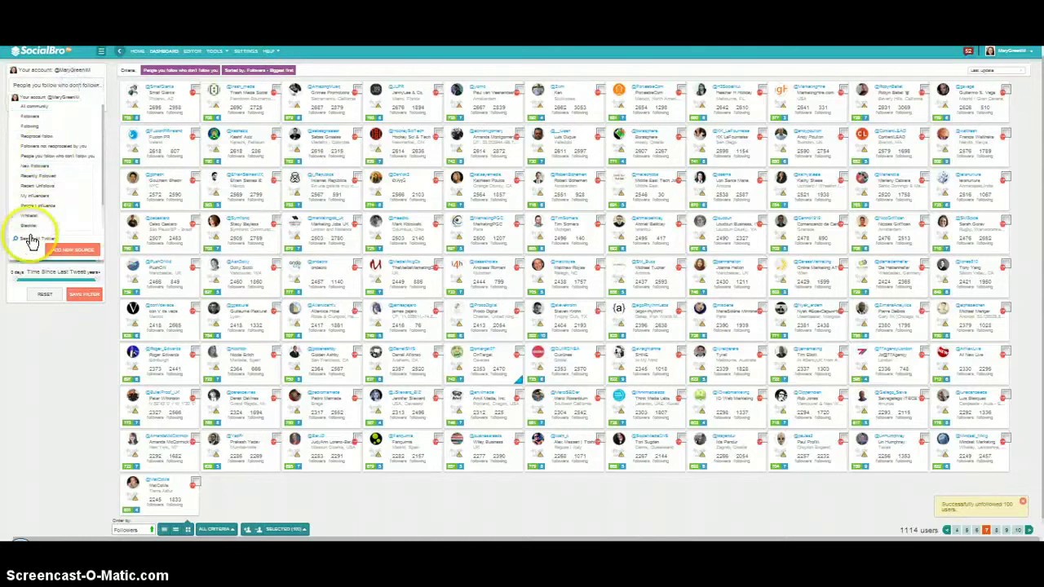
pyautogui.click(29, 241)
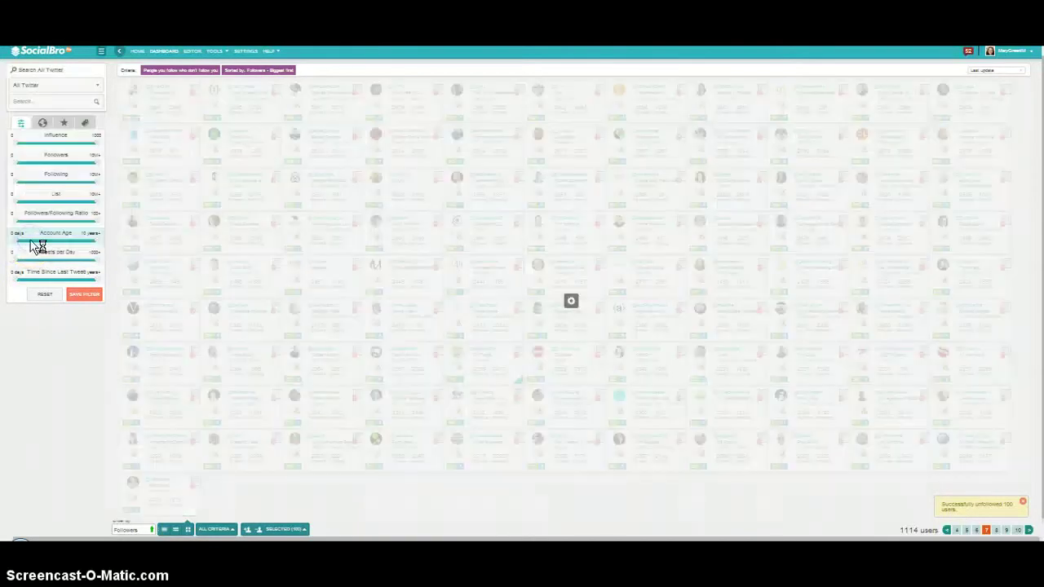
pyautogui.click(58, 102)
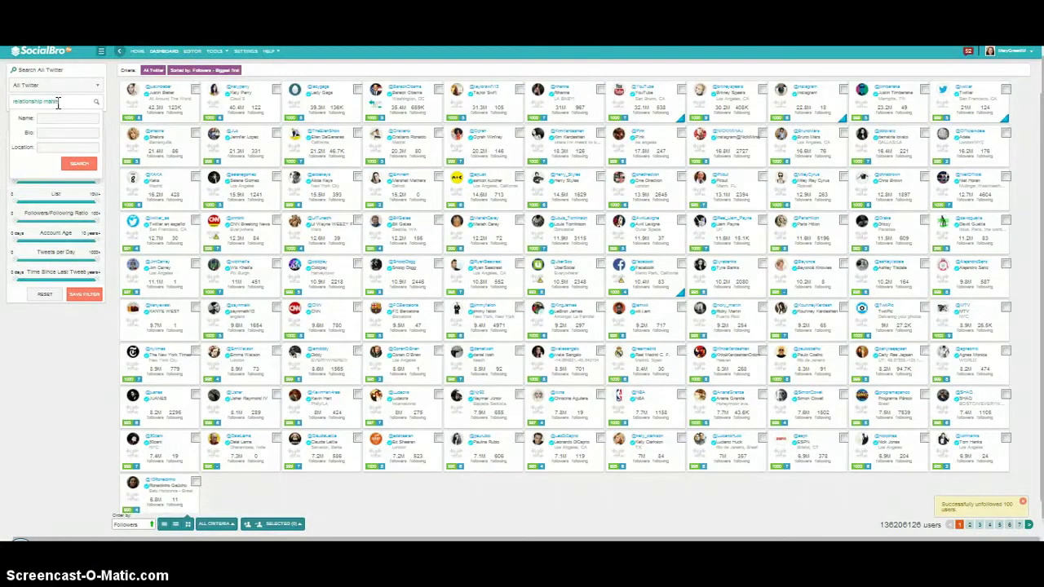
pyautogui.click(76, 166)
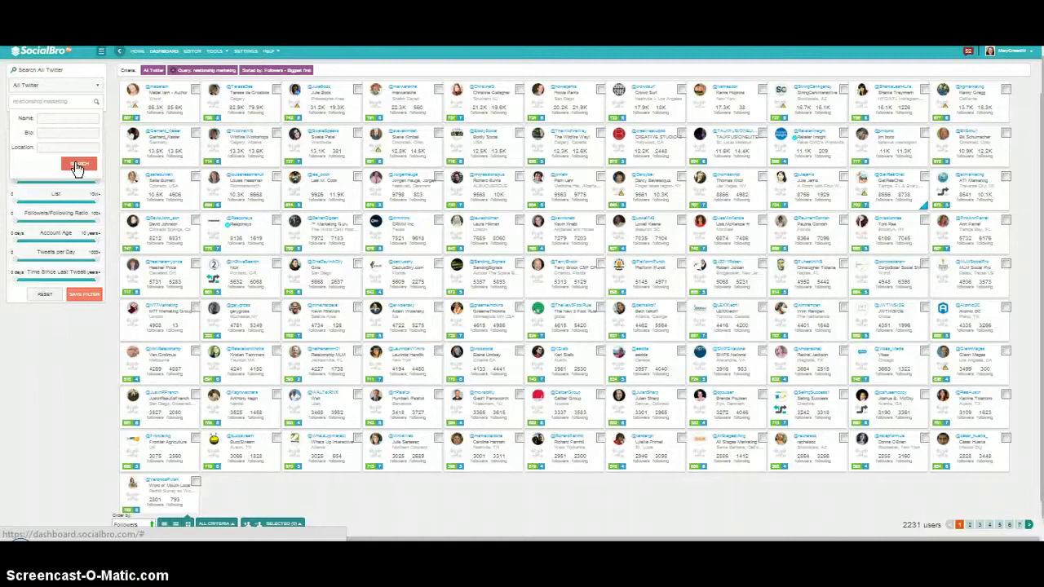
pyautogui.click(76, 167)
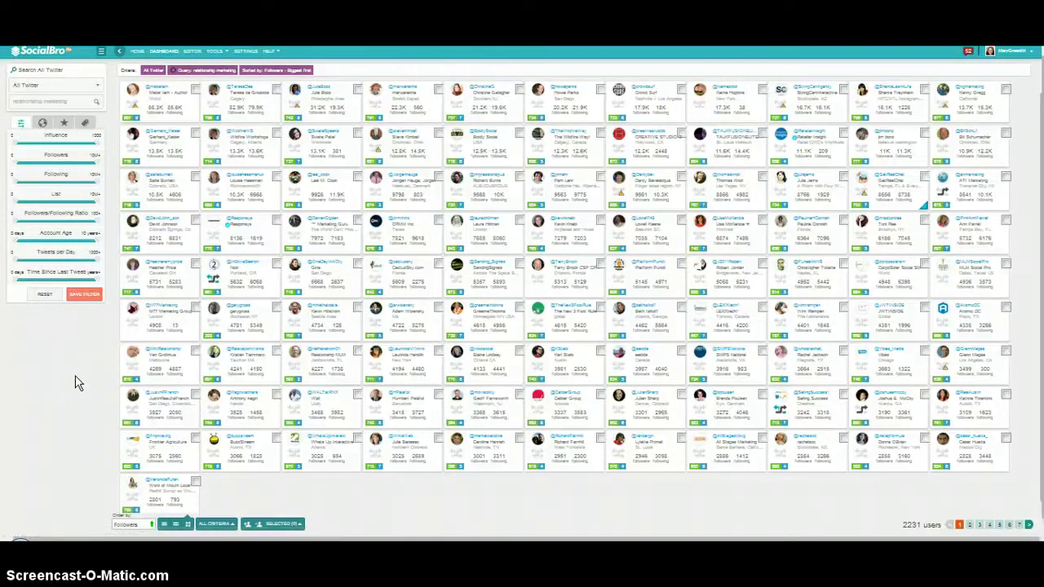
# Limit the relationship marketing results to accounts with a time since last tweet of under 15 days
pyautogui.hotkey('ctrl', '+')
pyautogui.hotkey('ctrl', '+')
pyautogui.hotkey('ctrl', '+')
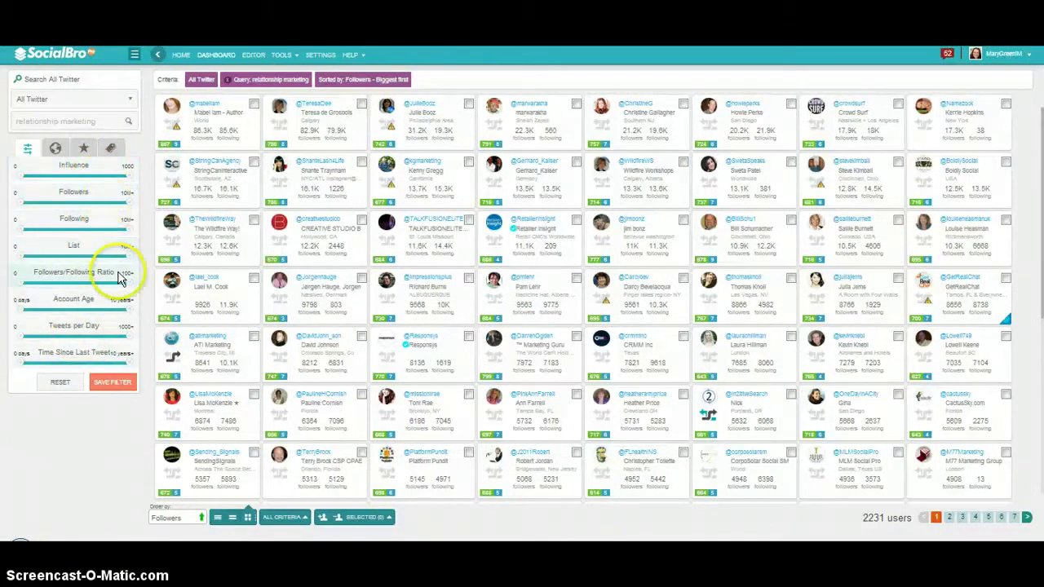
pyautogui.click(128, 364)
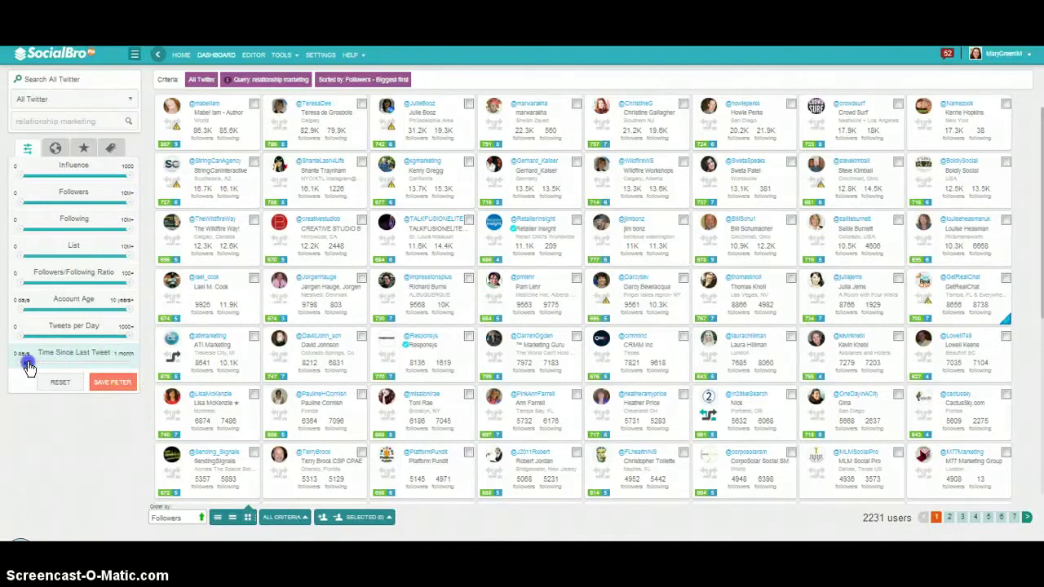
pyautogui.moveTo(27, 367); pyautogui.dragTo(28, 368)
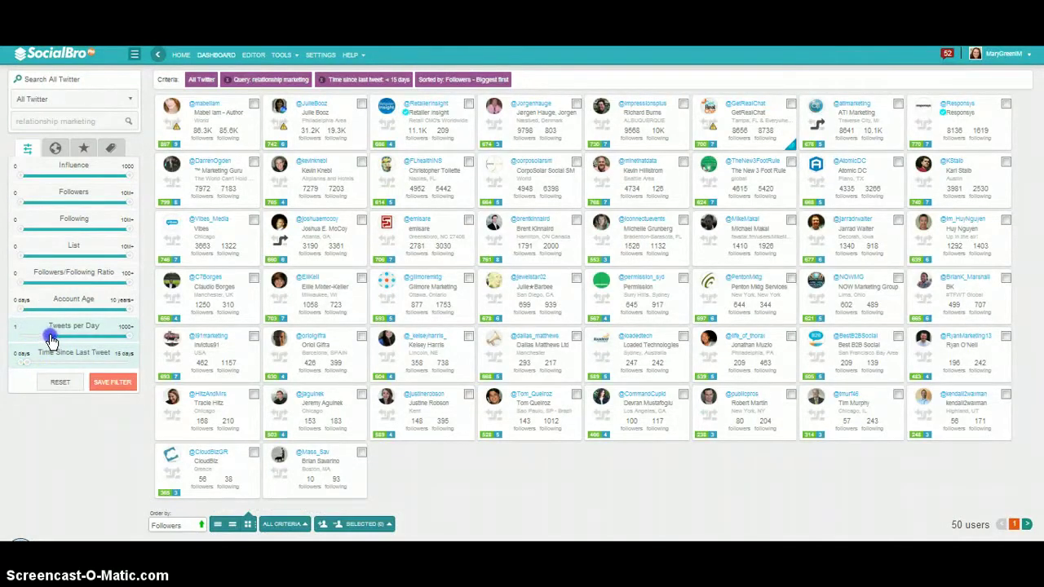
# Set the minimum tweets per day to 1 and the minimum account age to 1 month
pyautogui.moveTo(51, 339); pyautogui.dragTo(52, 341)
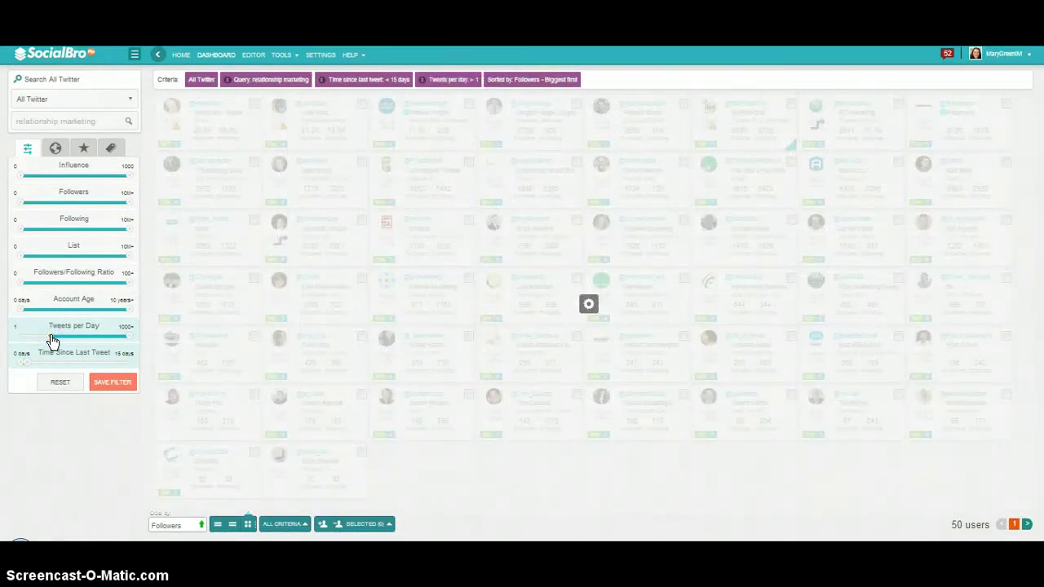
pyautogui.moveTo(25, 315); pyautogui.dragTo(32, 315)
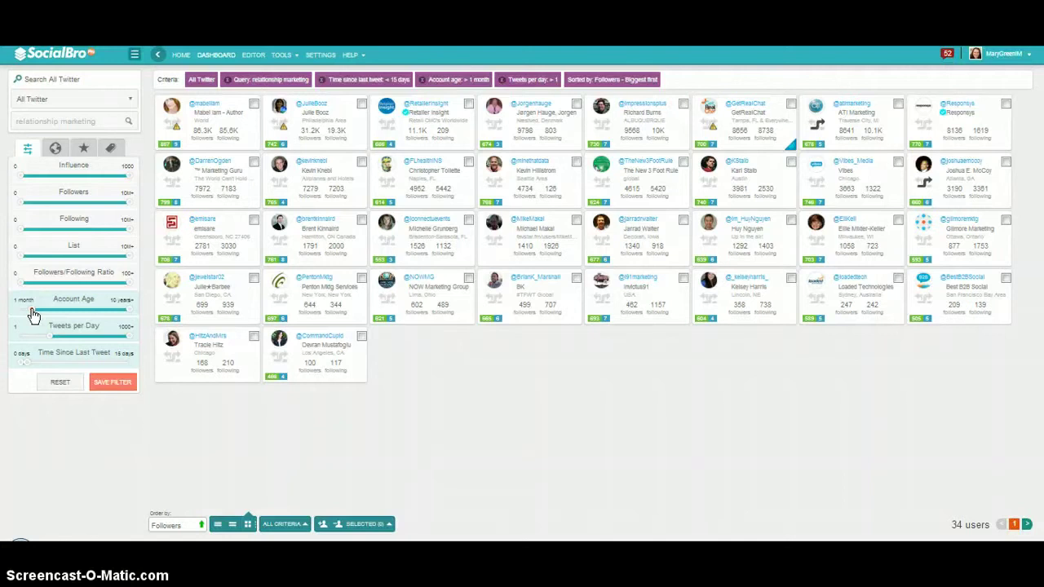
pyautogui.click(488, 393)
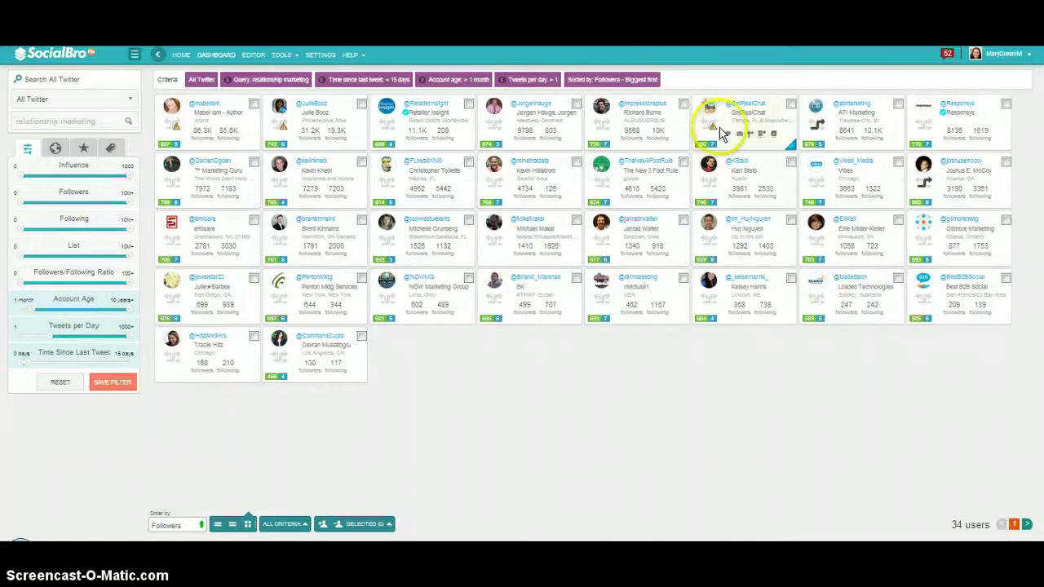
# Select GetRealChat and the first two accounts, all marked with a warning icon, and add the three to the blacklist
pyautogui.moveTo(714, 128)
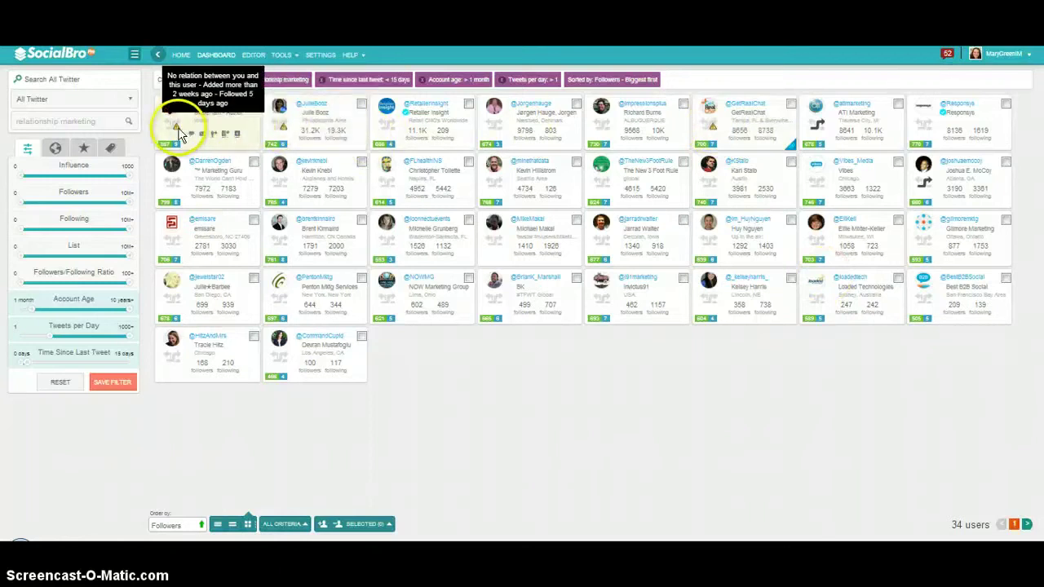
pyautogui.click(791, 104)
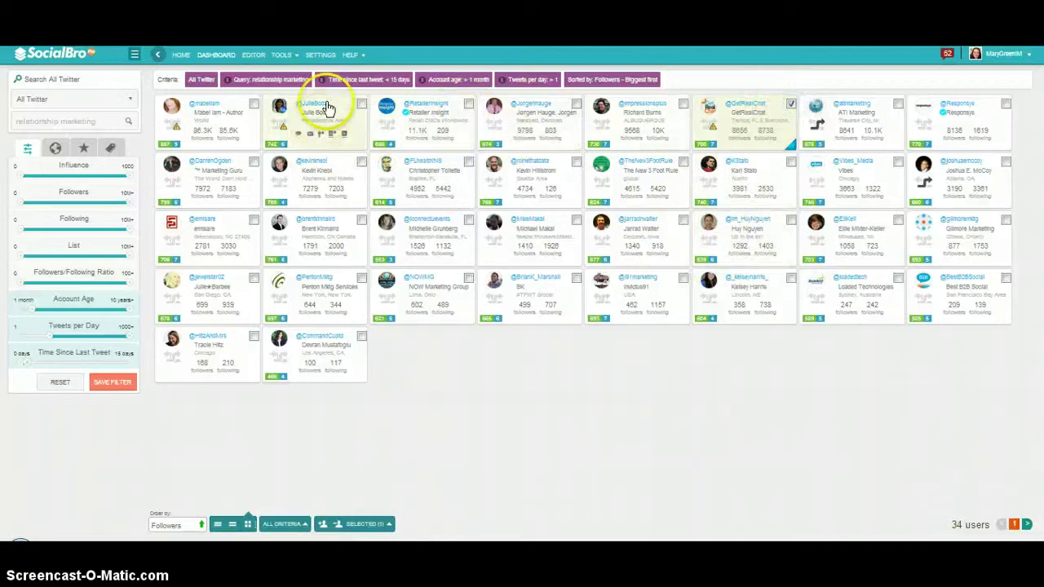
pyautogui.click(362, 105)
pyautogui.click(253, 105)
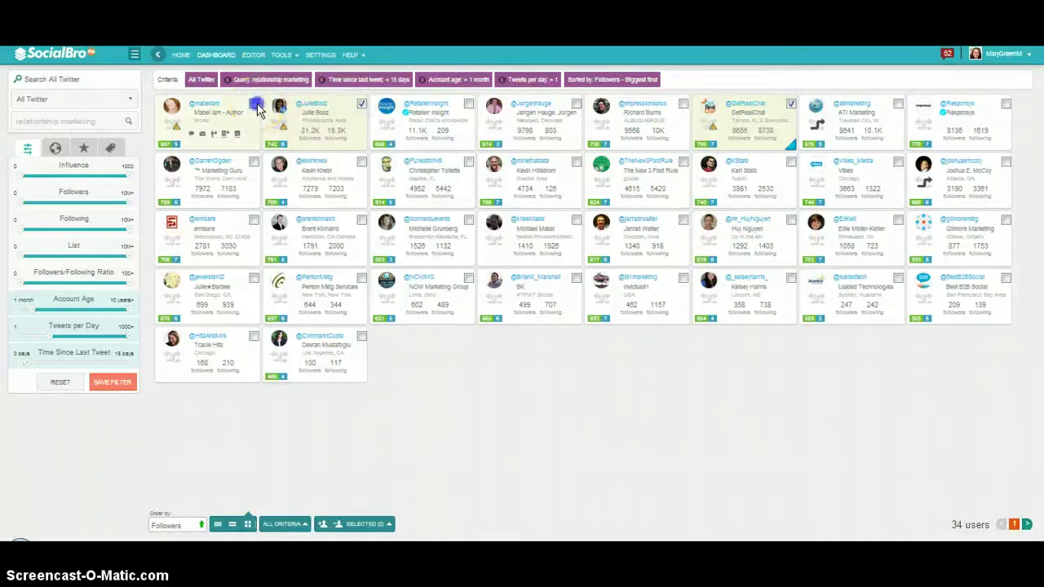
pyautogui.click(382, 525)
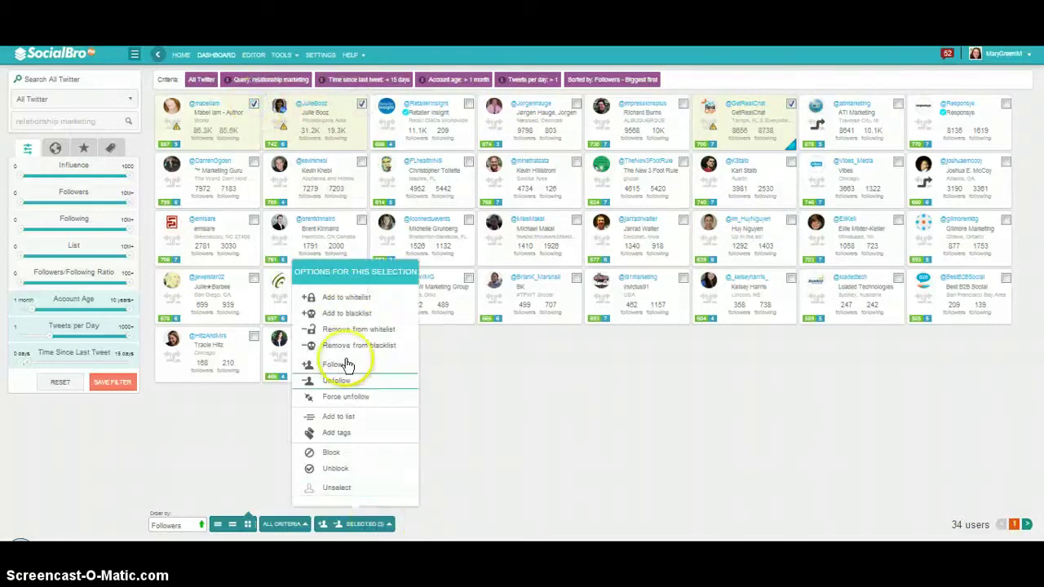
pyautogui.click(348, 313)
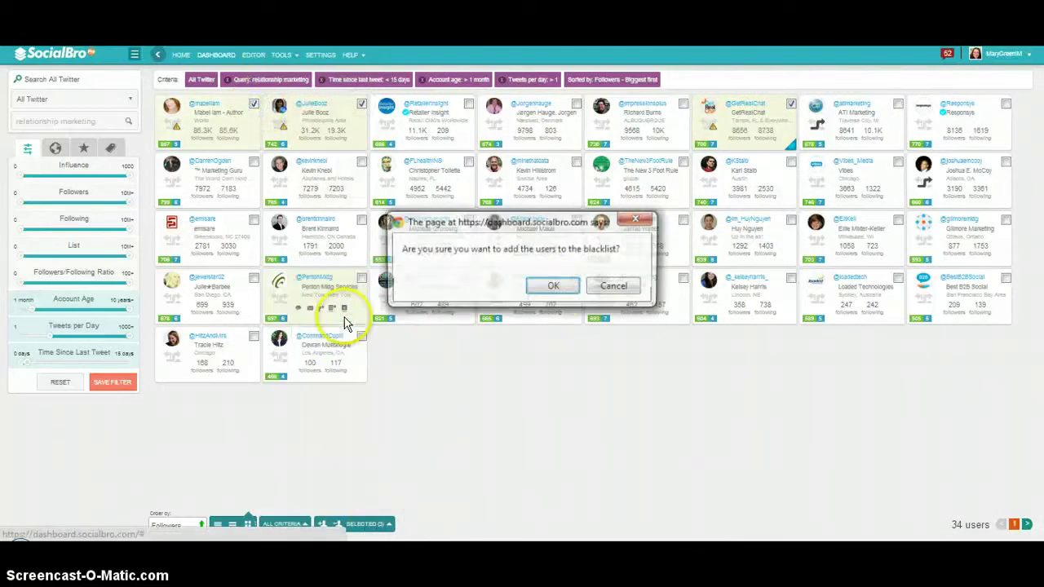
pyautogui.click(558, 295)
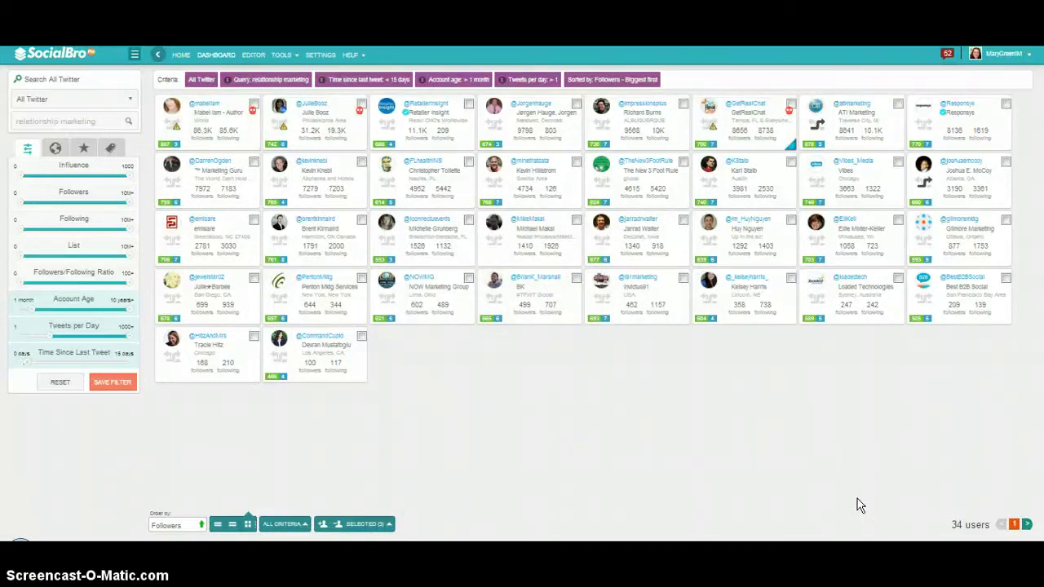
# Select all accounts in the filtered results and follow them
pyautogui.click(727, 124)
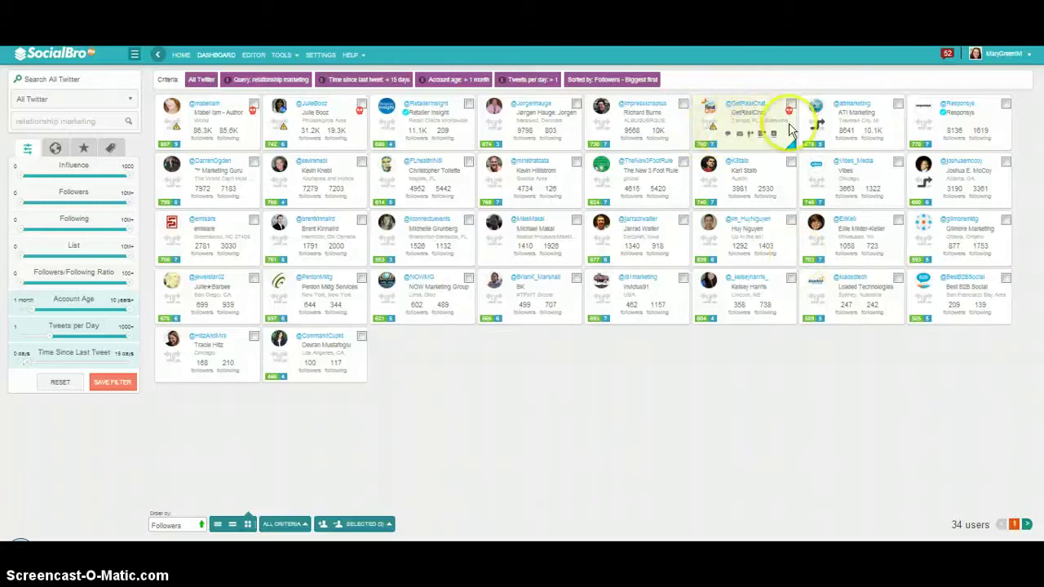
pyautogui.moveTo(991, 447); pyautogui.dragTo(189, 120)
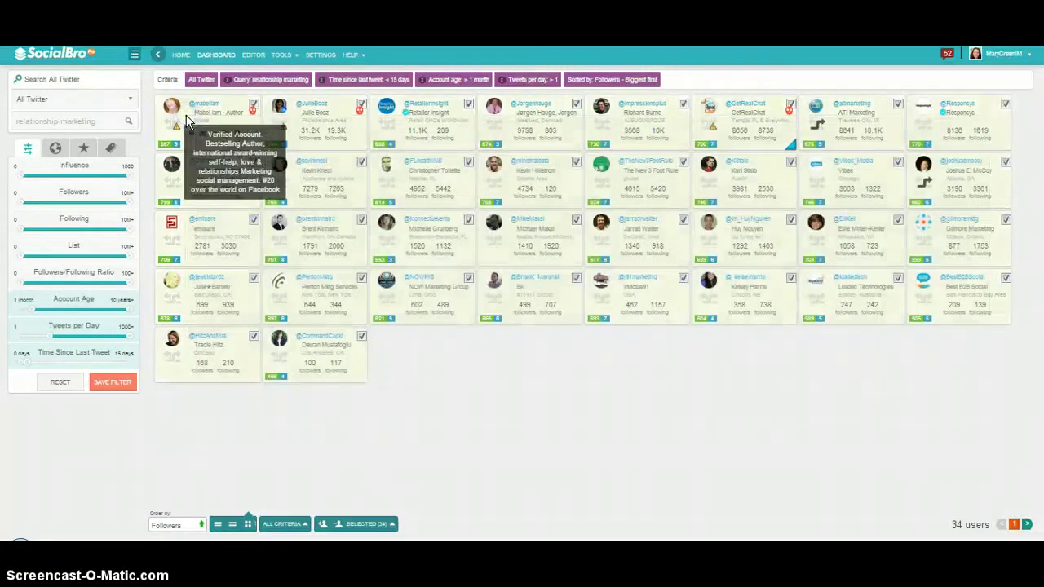
pyautogui.click(370, 527)
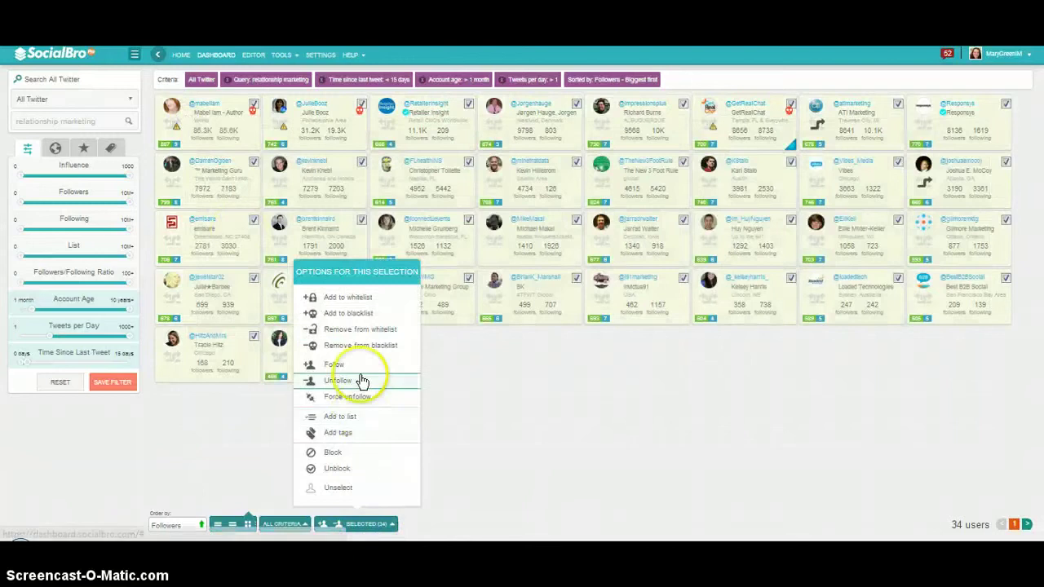
pyautogui.click(354, 364)
pyautogui.click(553, 305)
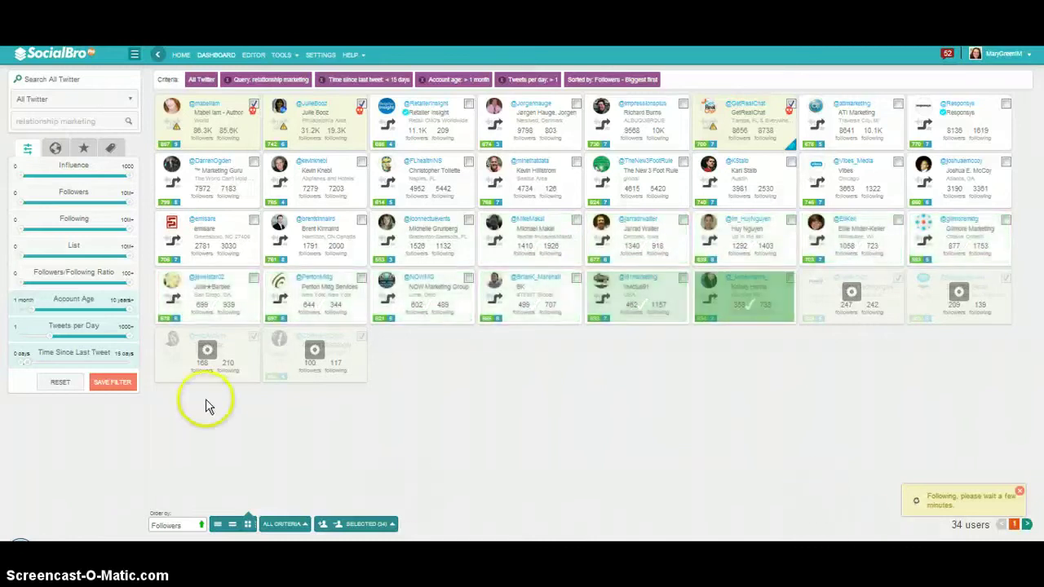
# Search all Twitter for "marketing" and save the current criteria as a custom marketing filter
pyautogui.click(62, 120)
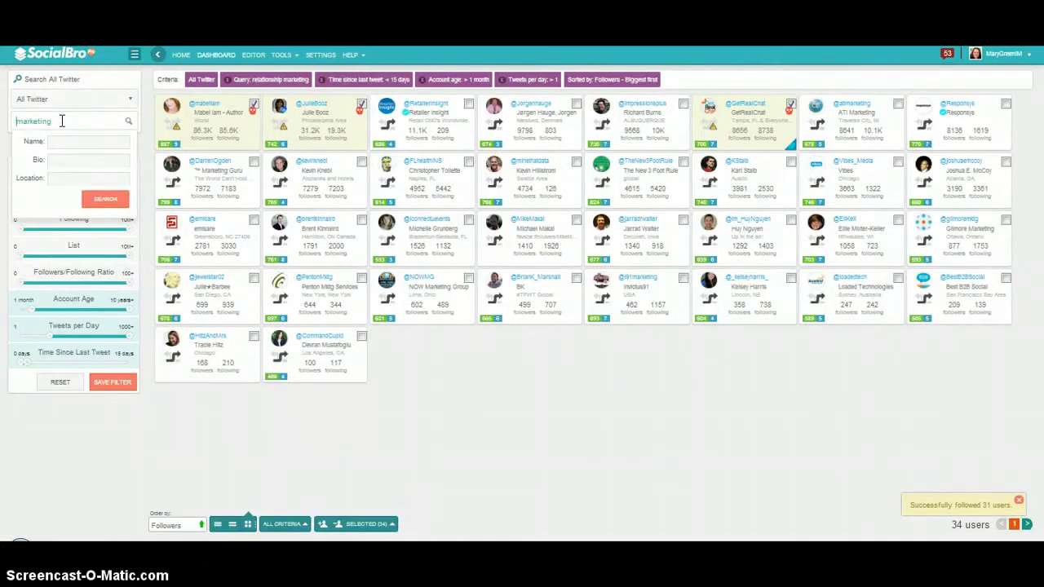
pyautogui.click(106, 201)
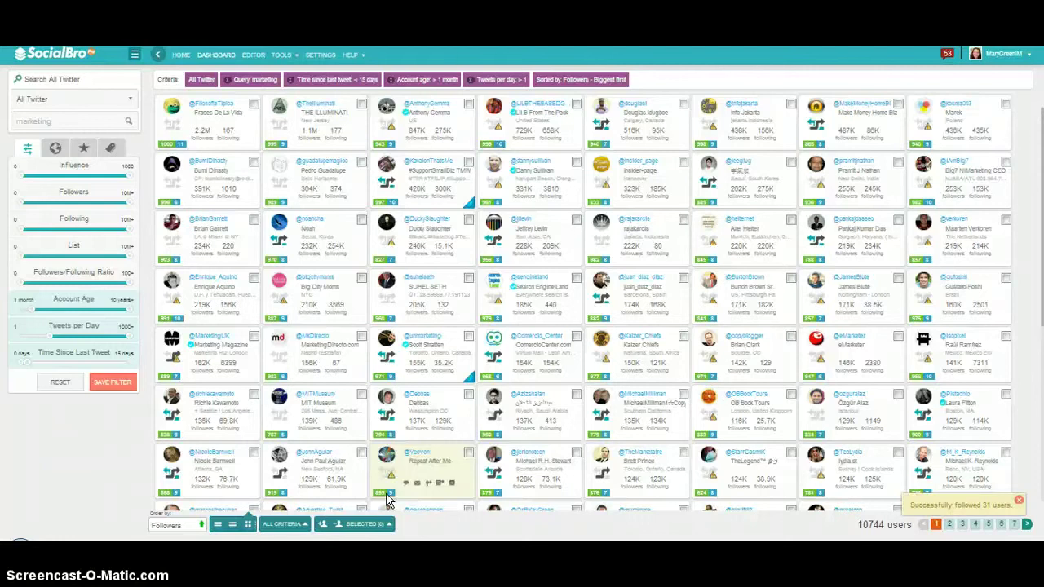
pyautogui.click(121, 384)
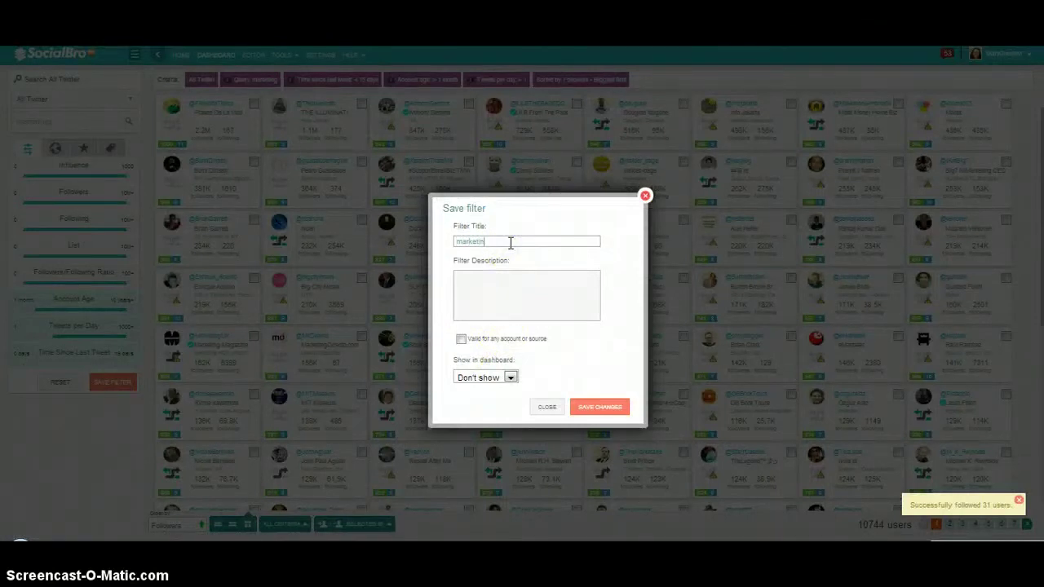
pyautogui.click(594, 408)
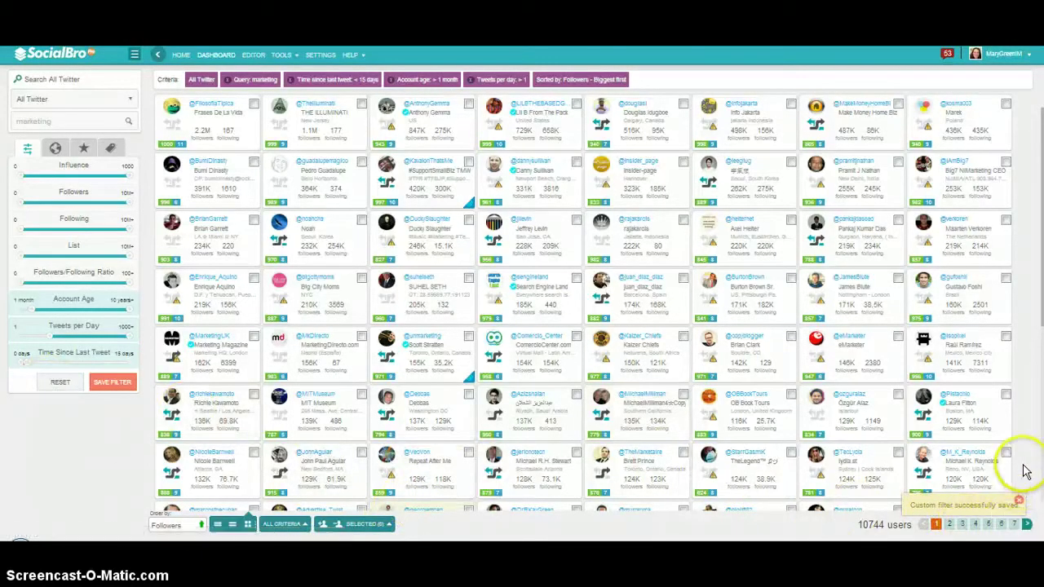
# Open page 7 of the marketing results and set the minimum following count to 1000
pyautogui.hotkey('ctrl', '-')
pyautogui.hotkey('ctrl', '-')
pyautogui.hotkey('ctrl', '-')
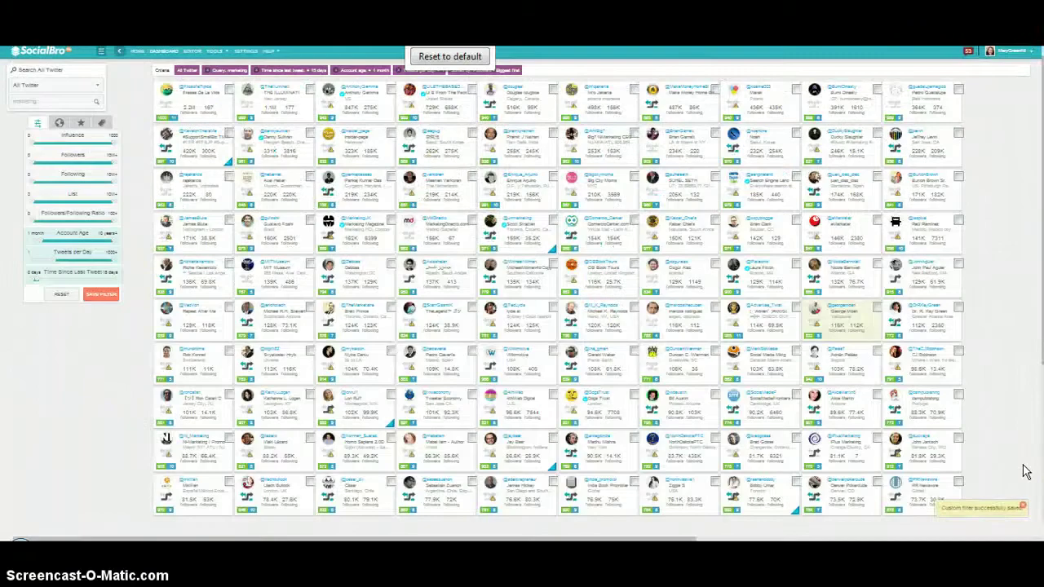
pyautogui.hotkey('ctrl', '+')
pyautogui.hotkey('ctrl', '+')
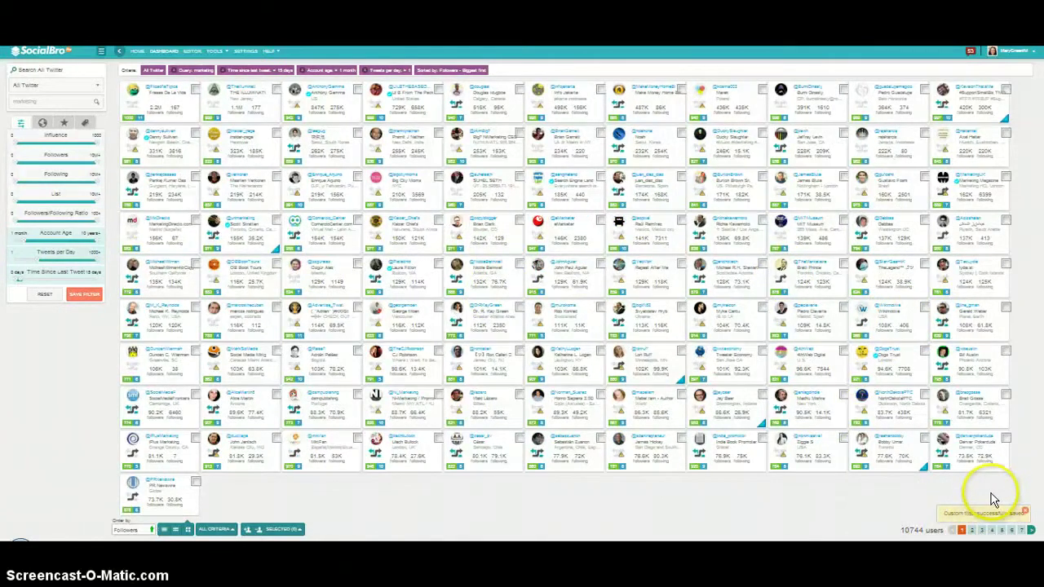
pyautogui.click(1023, 531)
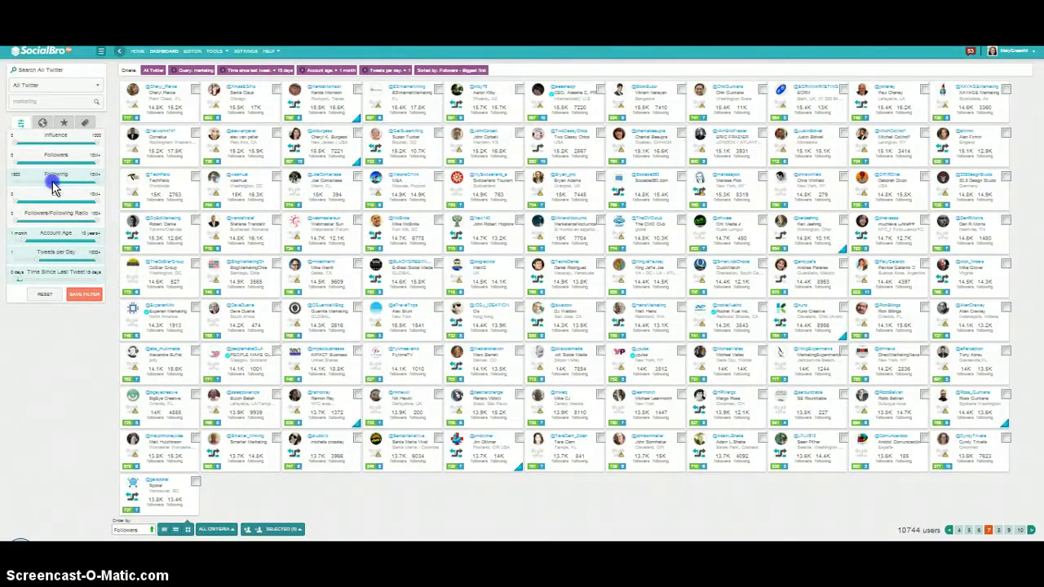
pyautogui.click(53, 186)
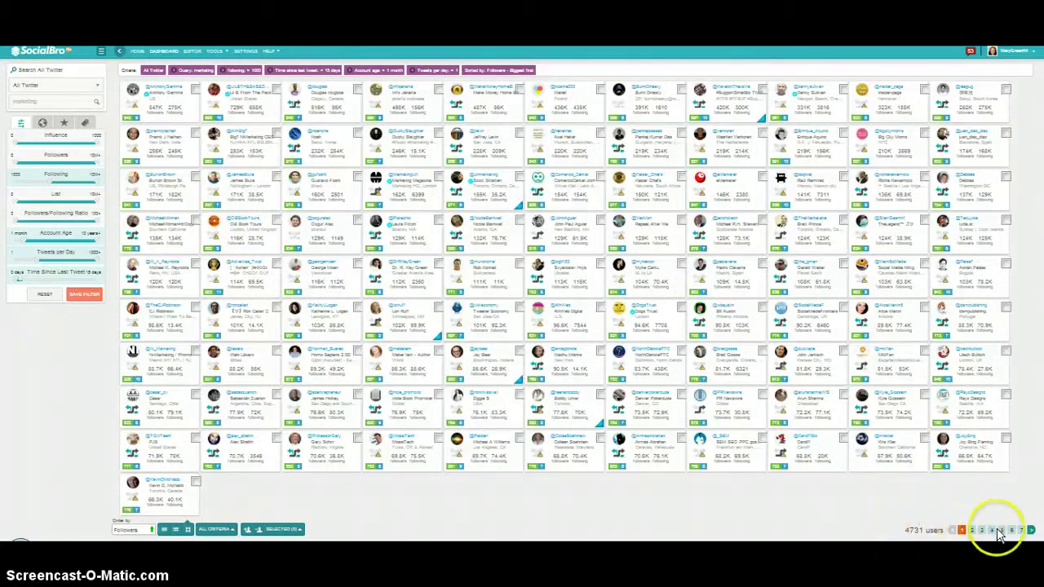
# Open page 7 of the filtered marketing results, select all accounts on that page and follow them
pyautogui.click(1023, 531)
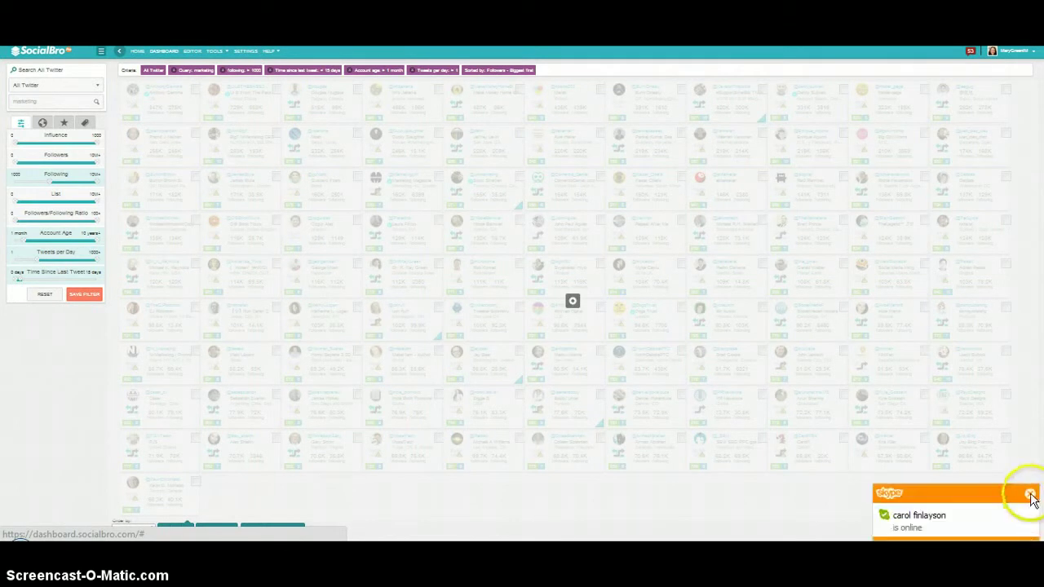
pyautogui.click(1029, 494)
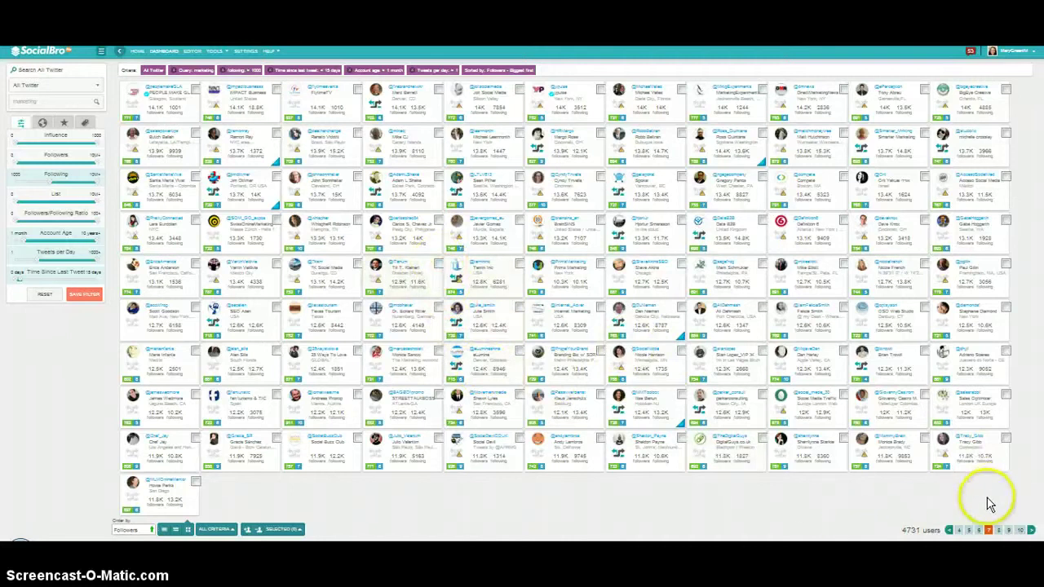
pyautogui.moveTo(988, 507); pyautogui.dragTo(165, 93)
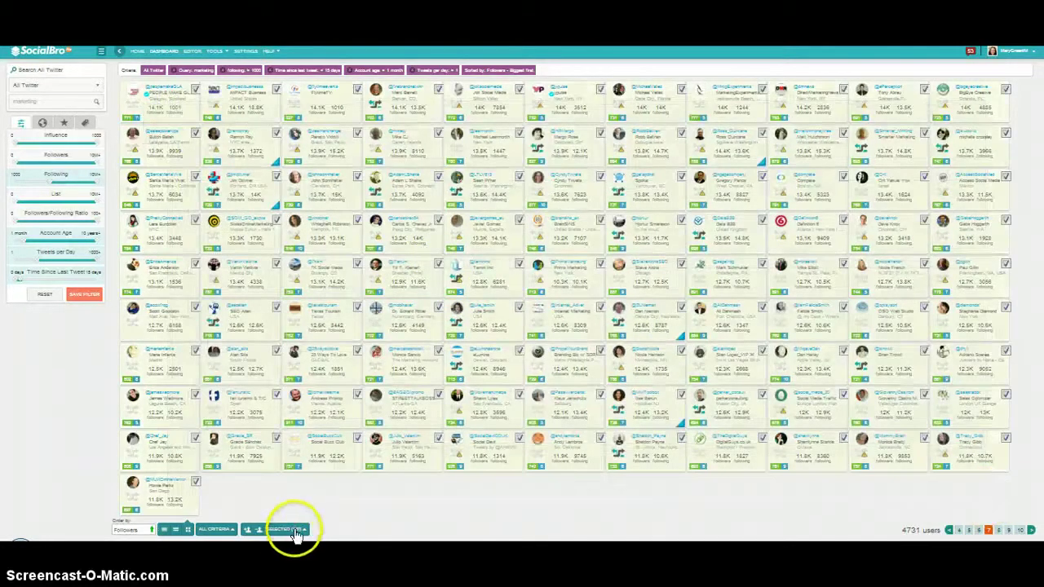
pyautogui.click(295, 531)
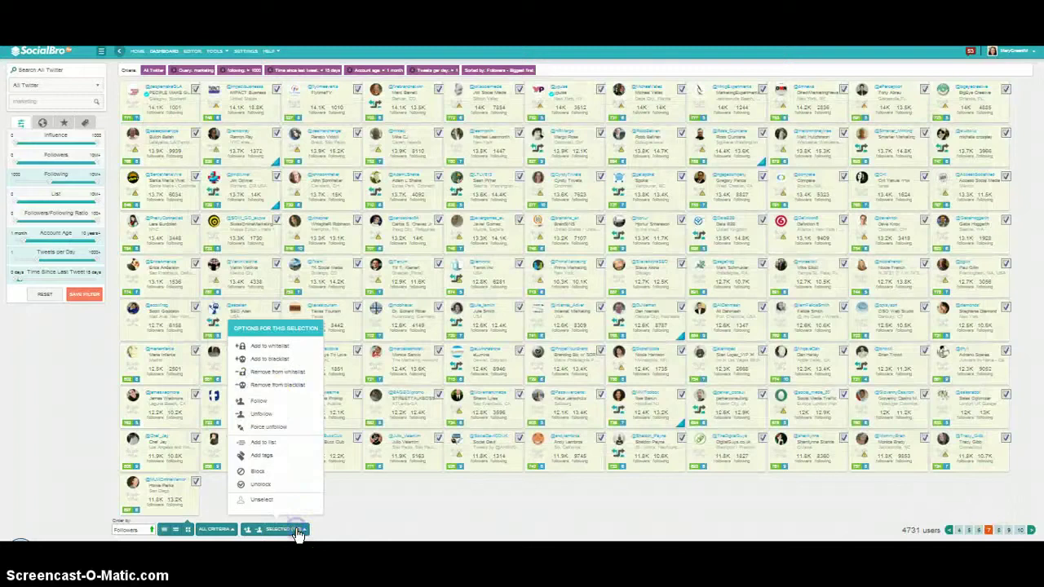
pyautogui.click(262, 404)
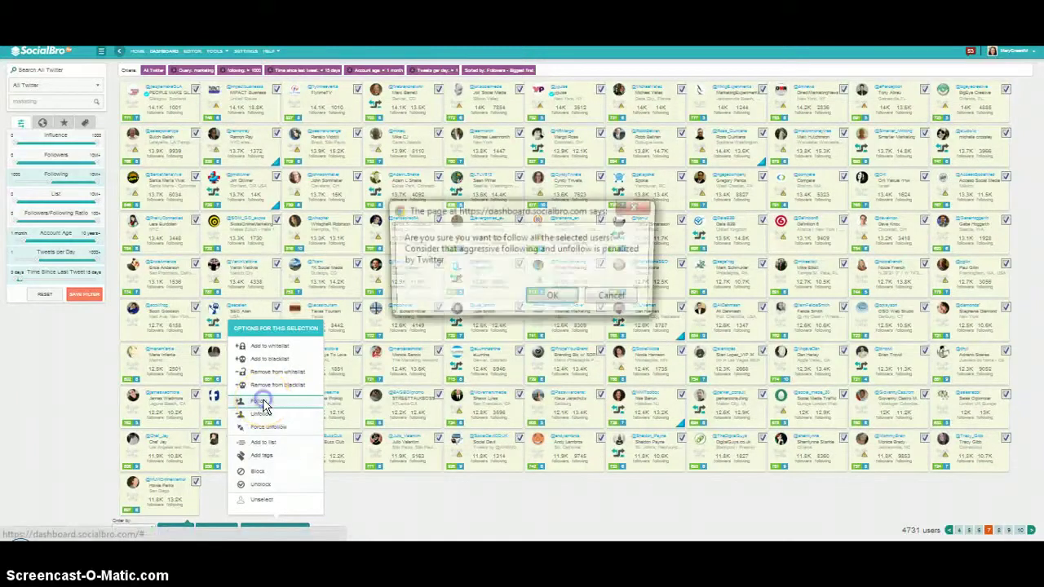
pyautogui.click(564, 294)
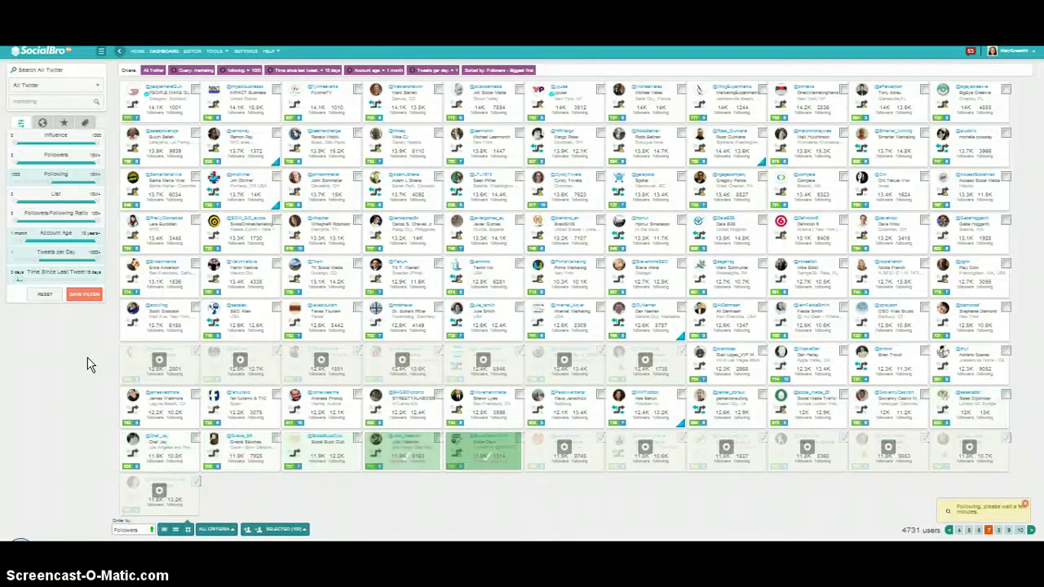
pyautogui.click(30, 107)
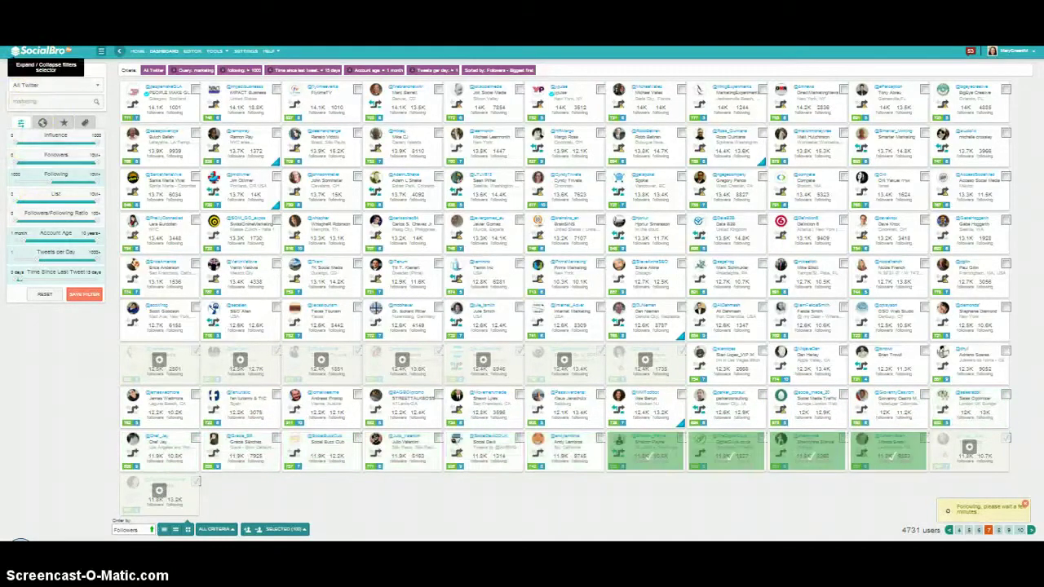